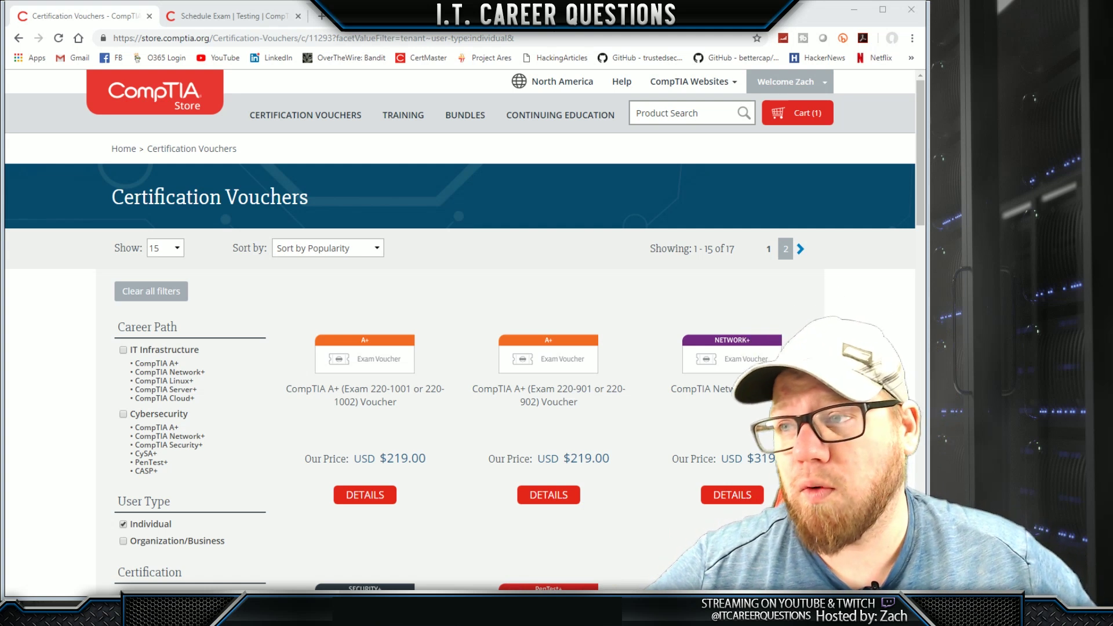
Find the CompTIA Security+ Voucher ($339.00) in the store list and add it to the cart.
left_click(828, 85)
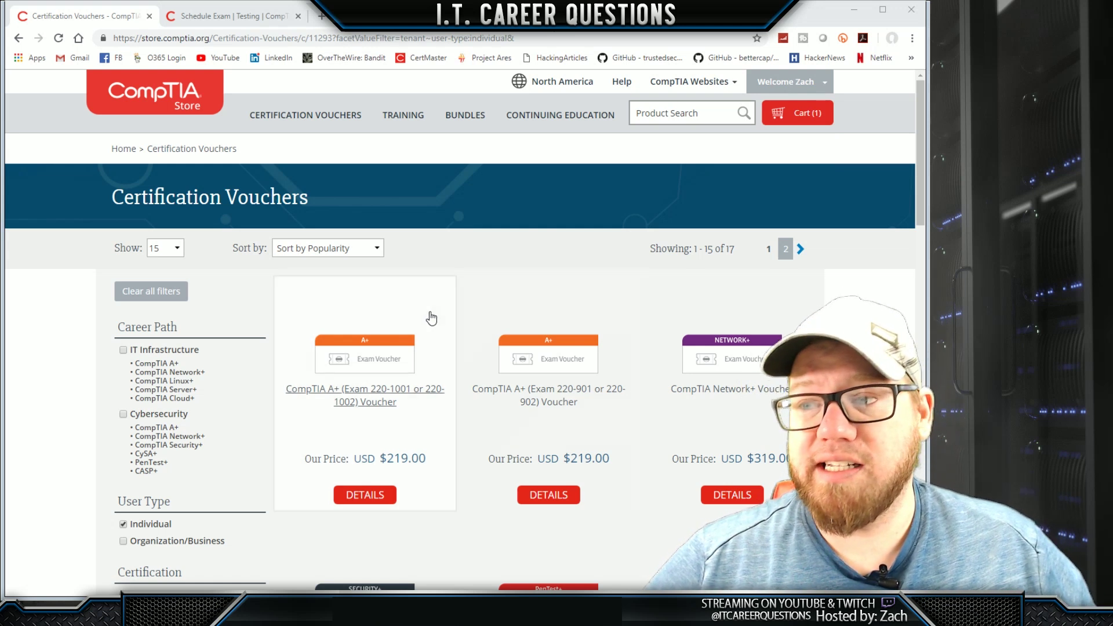
scroll(520, 255, "down", 6)
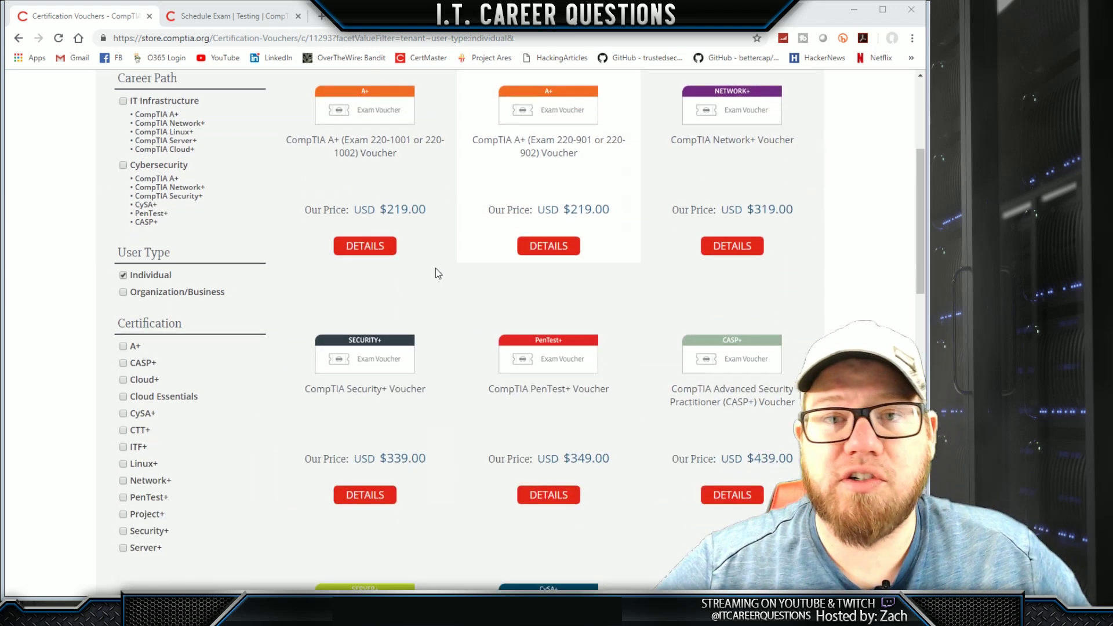
scroll(503, 226, "down", 1)
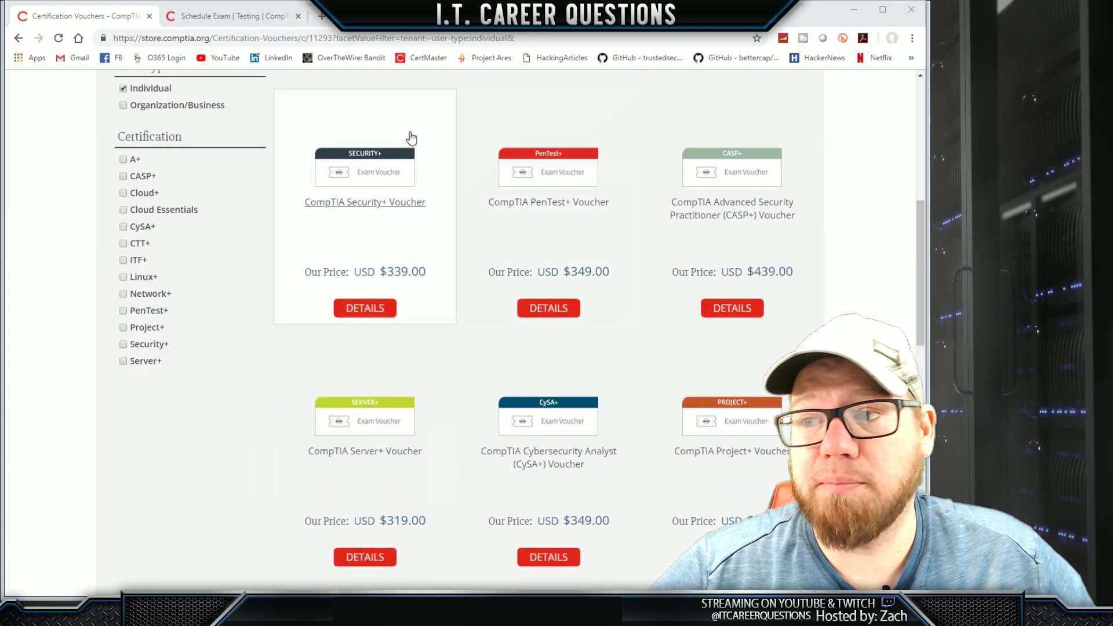
left_click(387, 179)
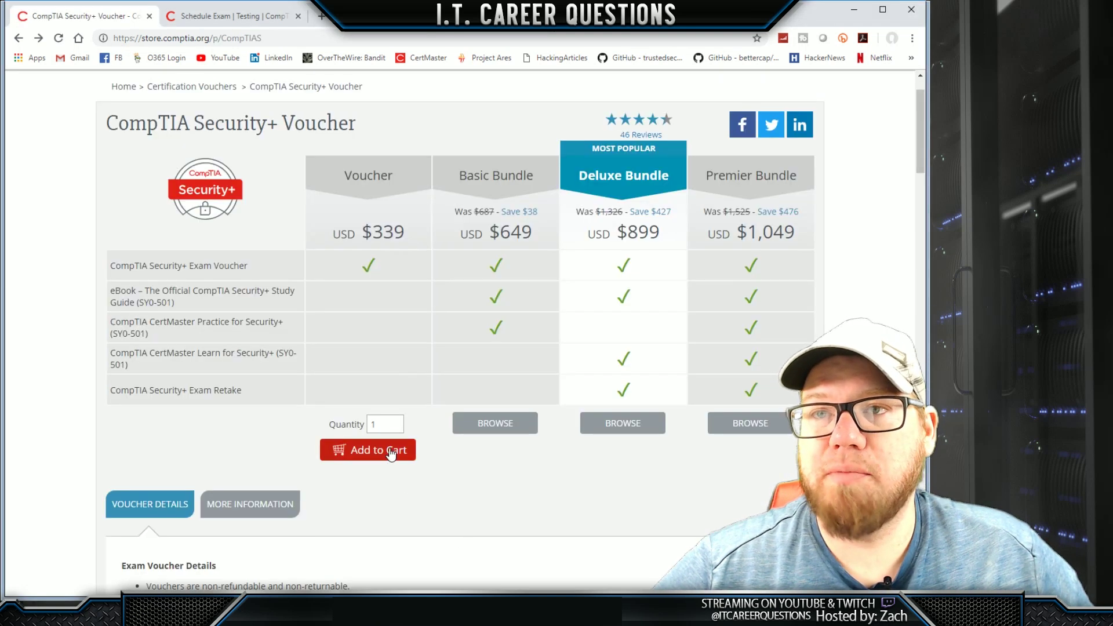
left_click(390, 452)
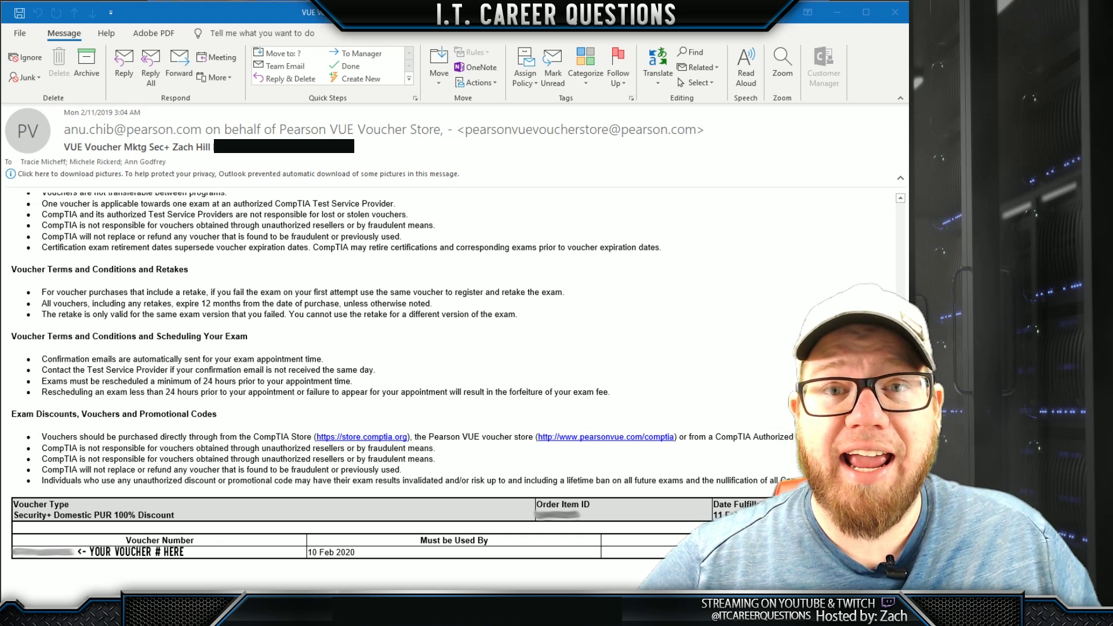
Search Google for 'schedule comptia exam', open CompTIA's Schedule Exam page, and start creating an account.
key("alt+Tab")
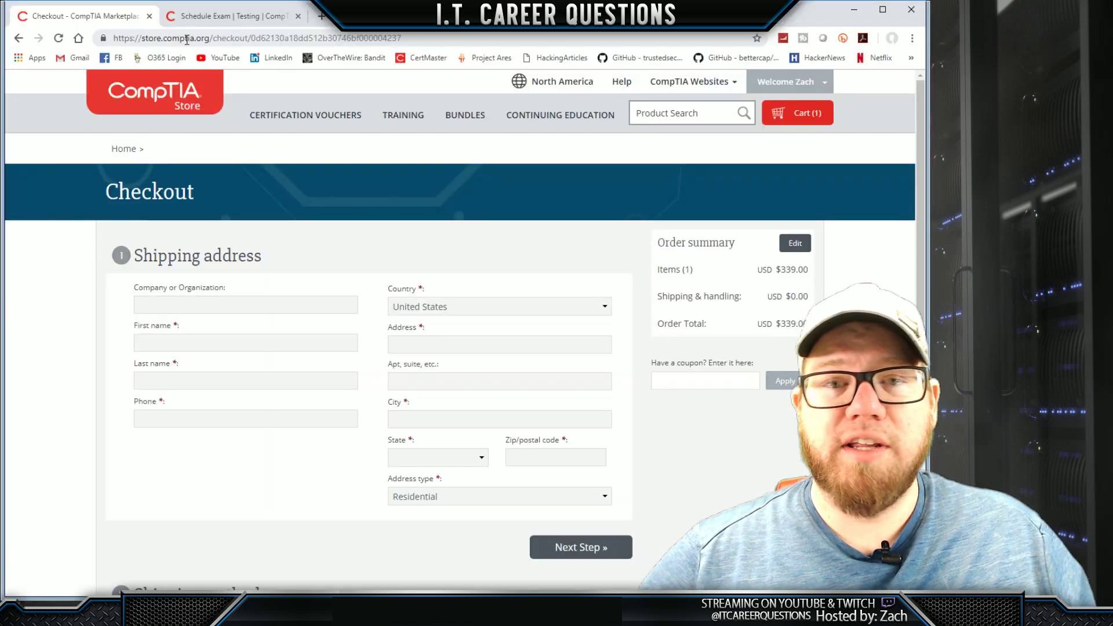
left_click(186, 40)
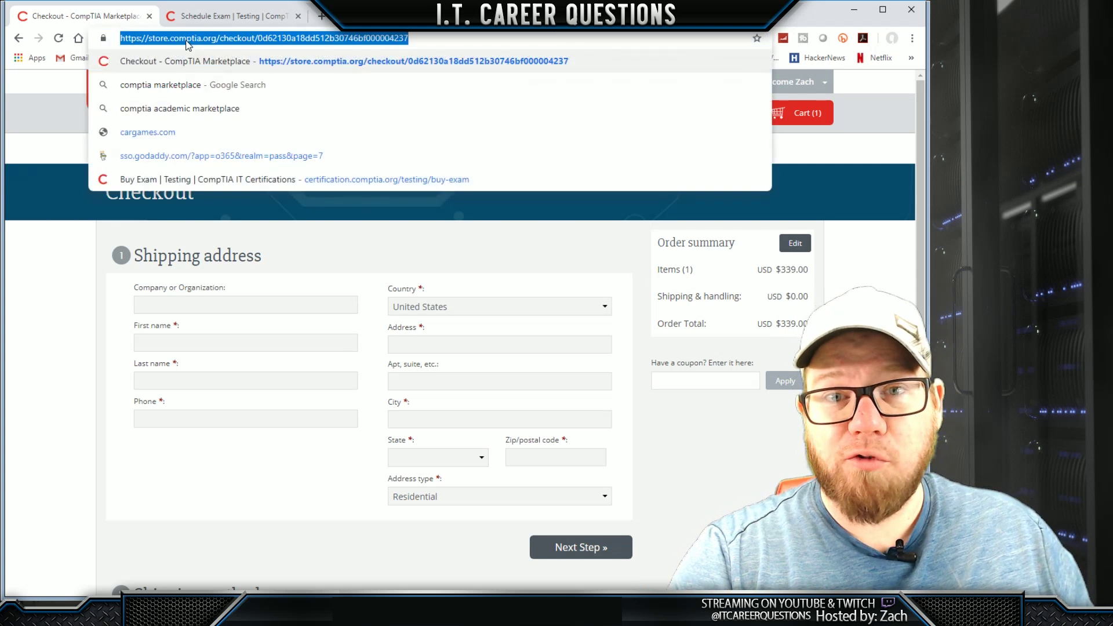
type("sch")
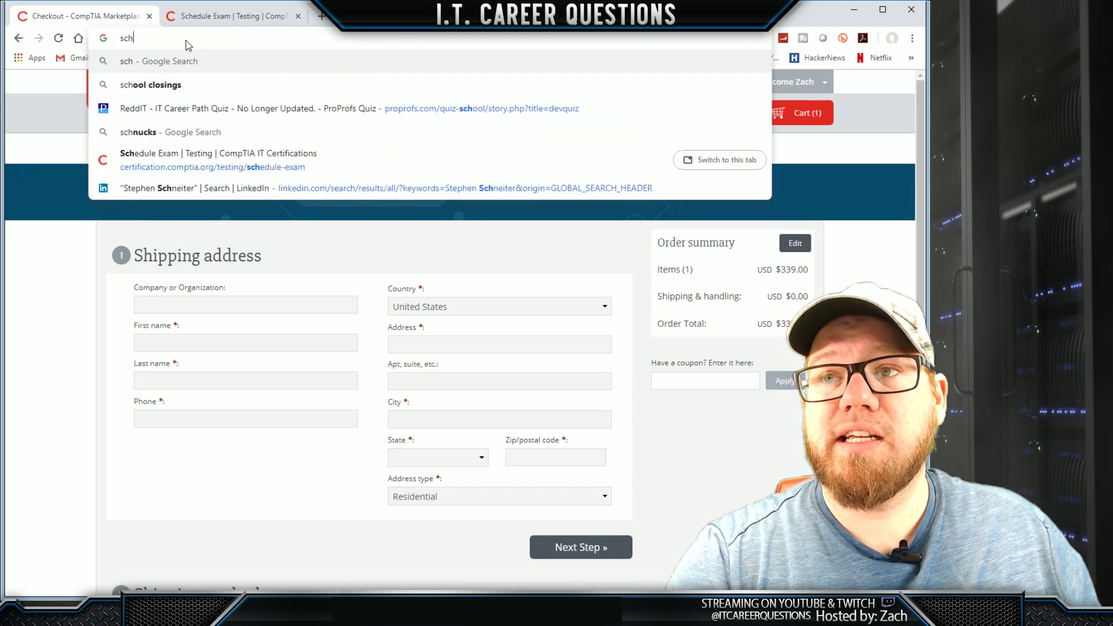
type("edule comptia exam")
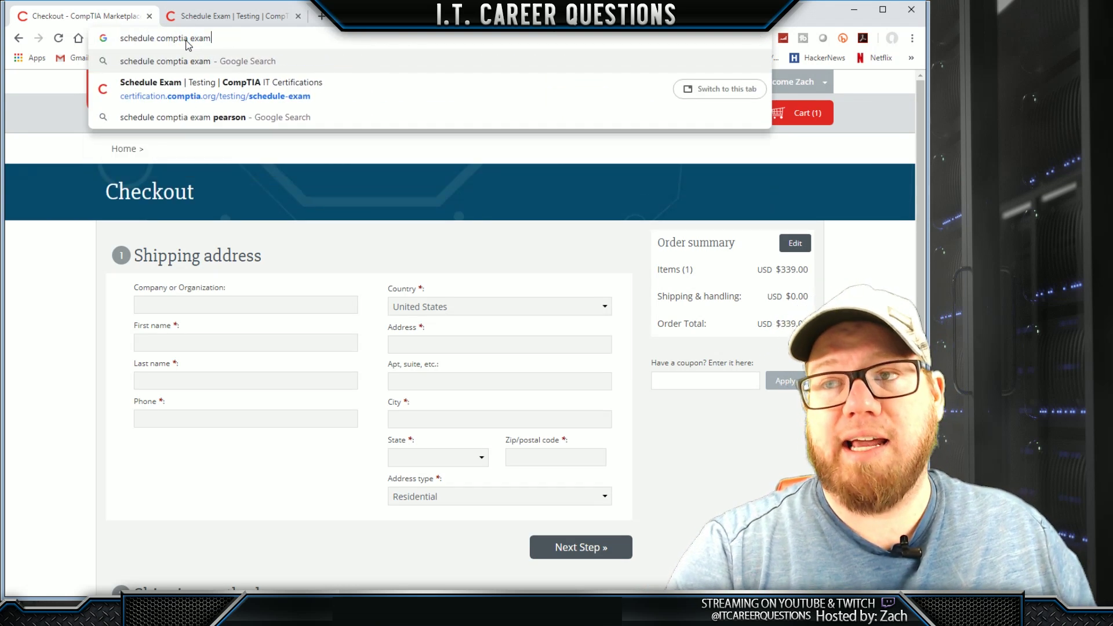
key("Return")
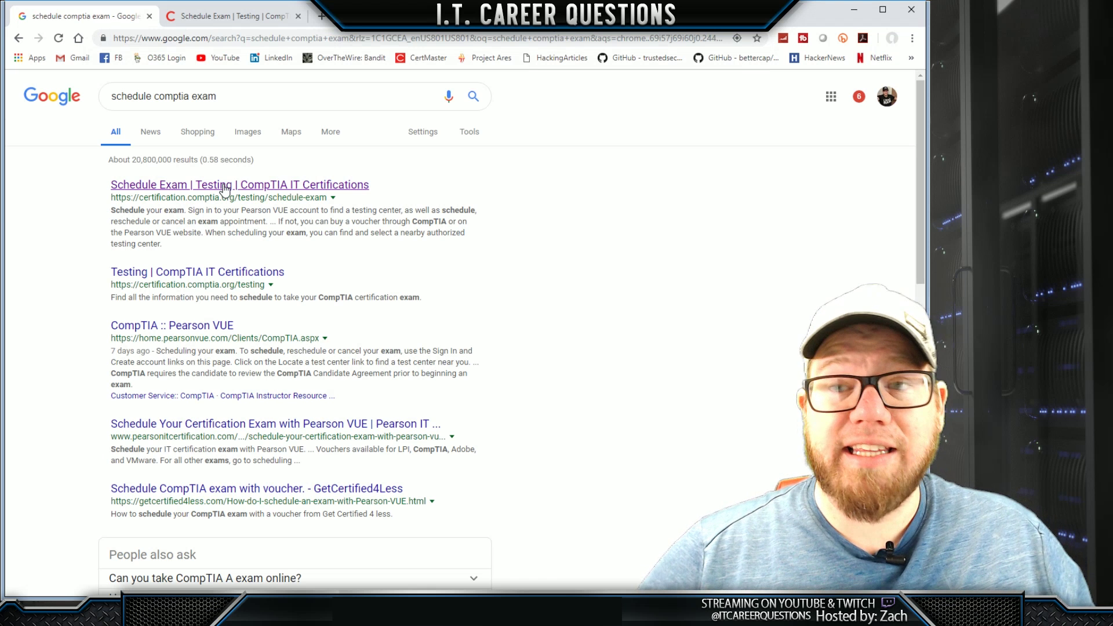
left_click(224, 185)
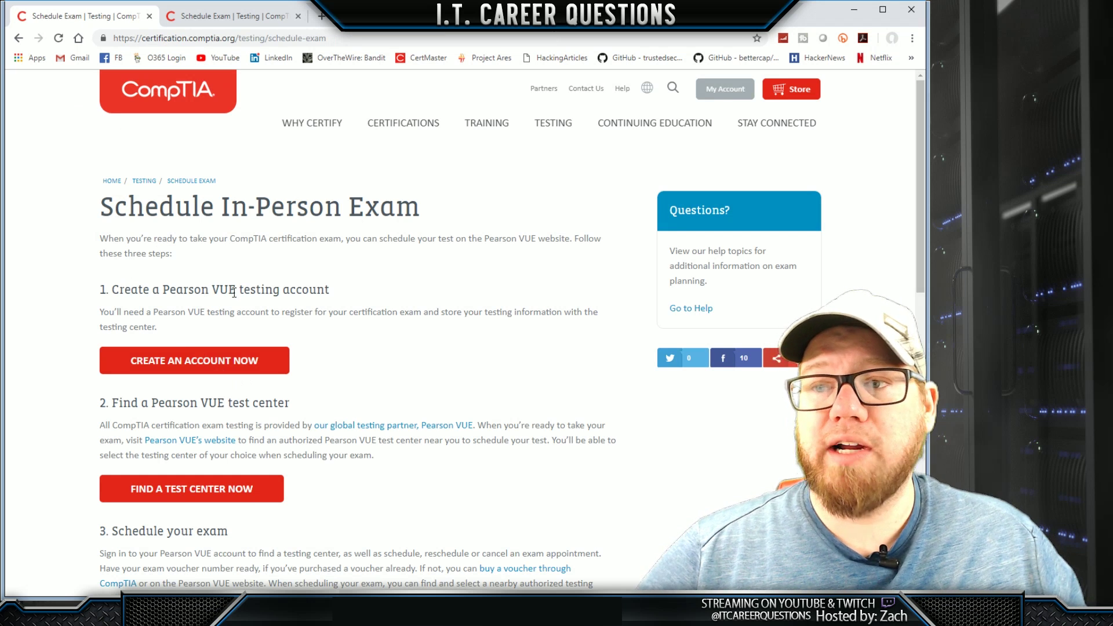
left_click(210, 368)
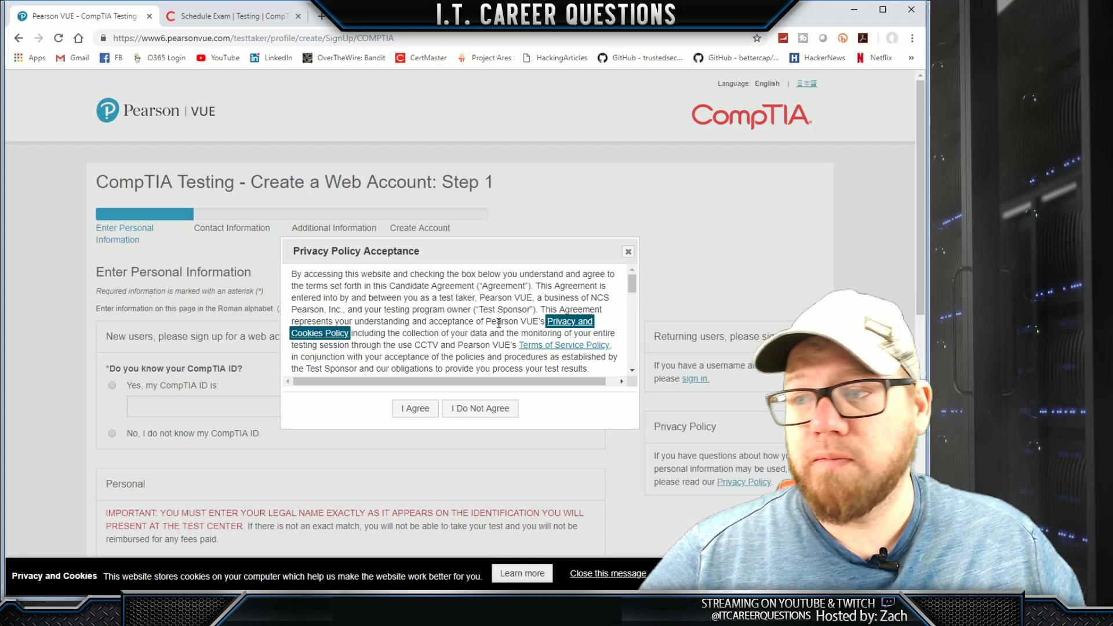
Agree to the Pearson VUE privacy policy terms and accept them.
left_click(418, 411)
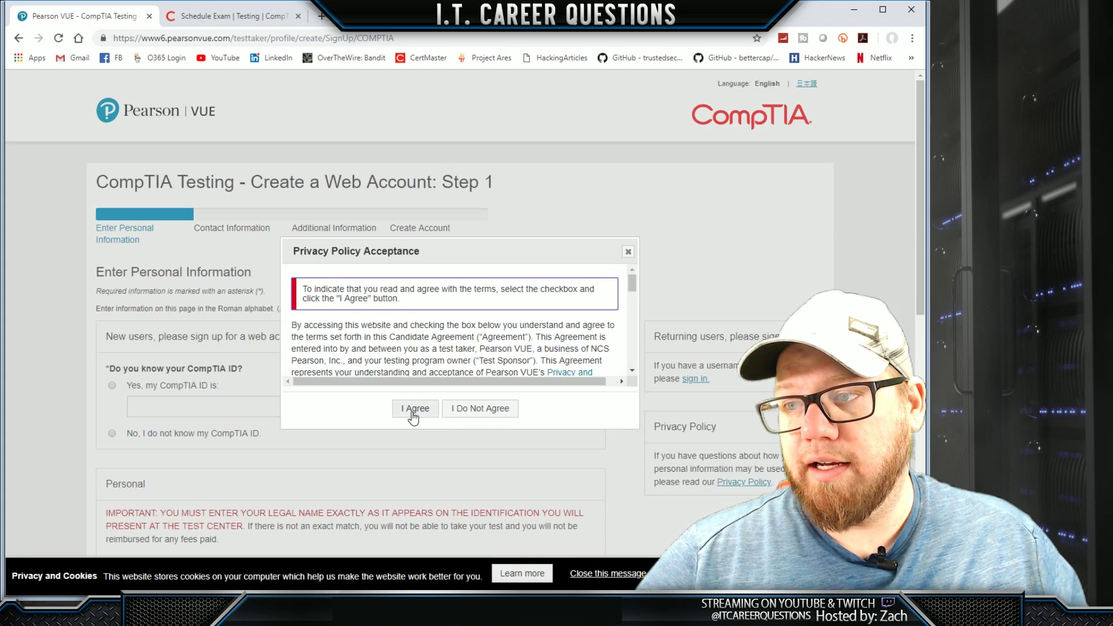
scroll(458, 342, "down", 10)
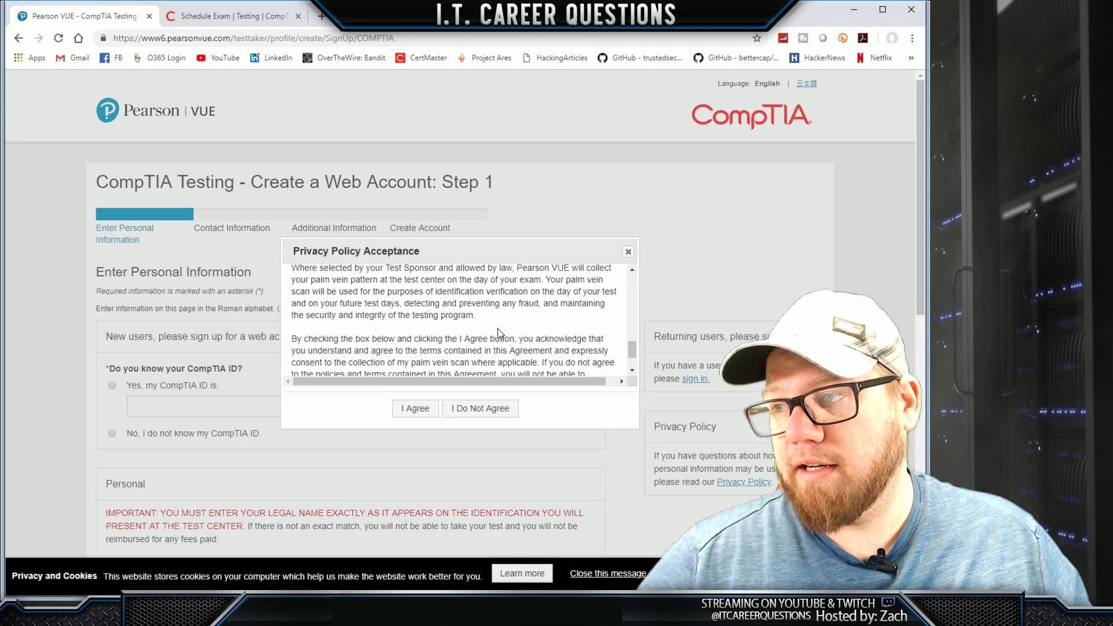
scroll(457, 273, "up", 5)
left_click(311, 300)
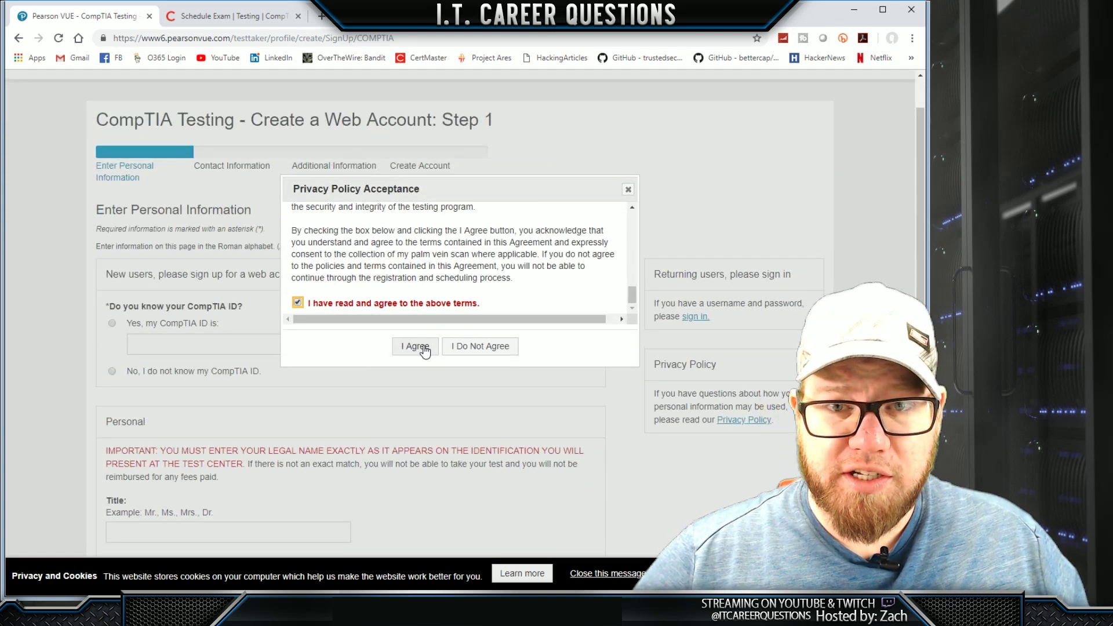
left_click(416, 346)
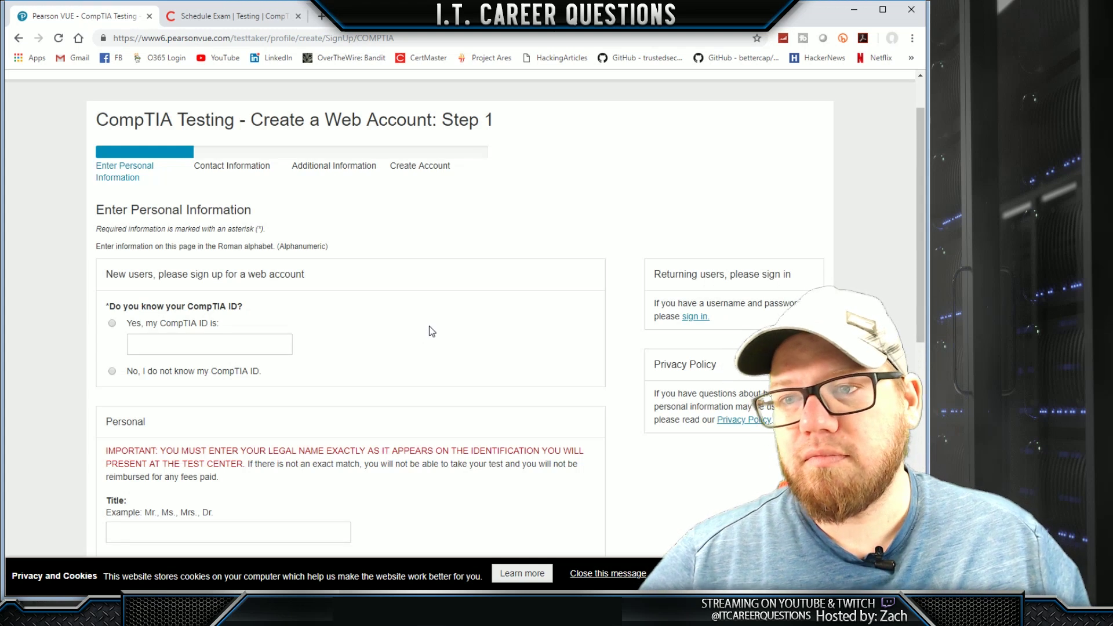
Scroll through the empty Create a Web Account Step 1 form to review its fields.
scroll(355, 299, "down", 1)
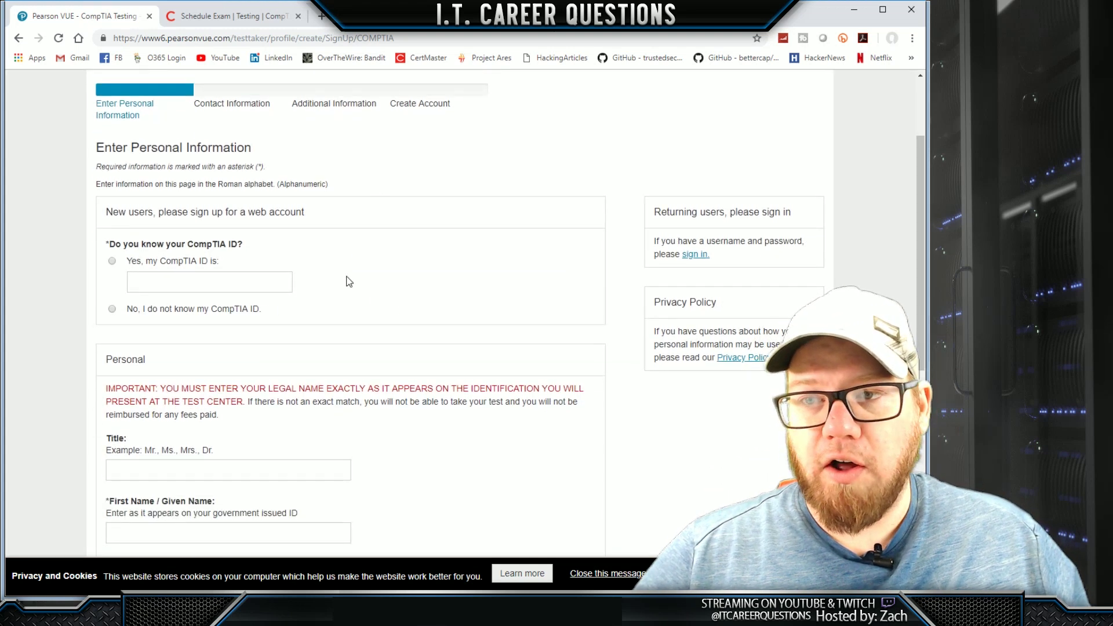
scroll(365, 290, "down", 5)
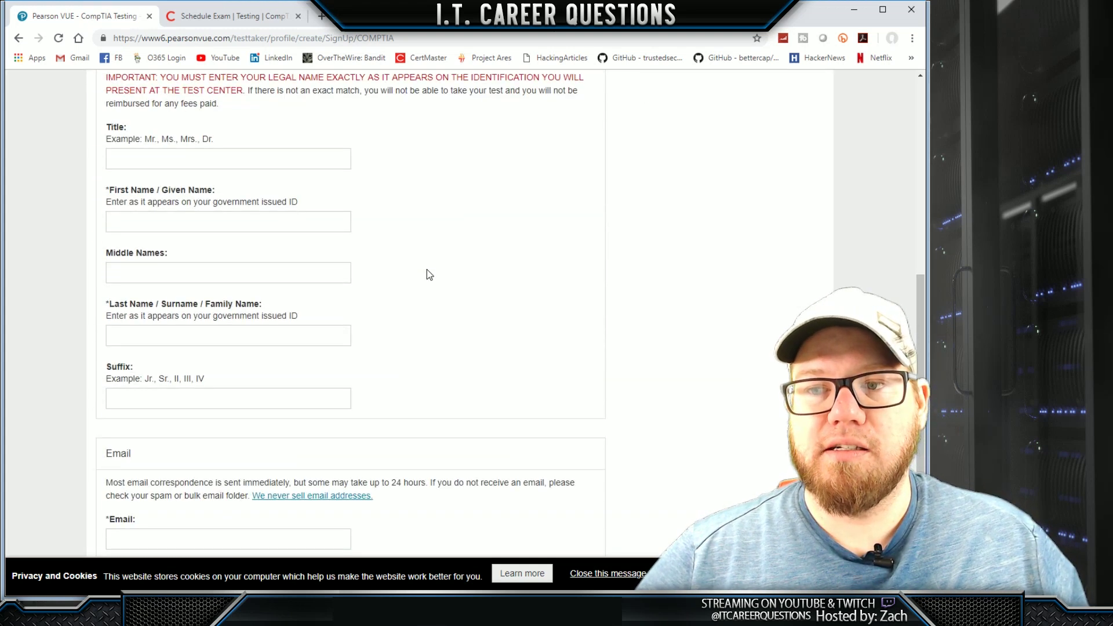
scroll(428, 272, "down", 3)
scroll(425, 278, "up", 4)
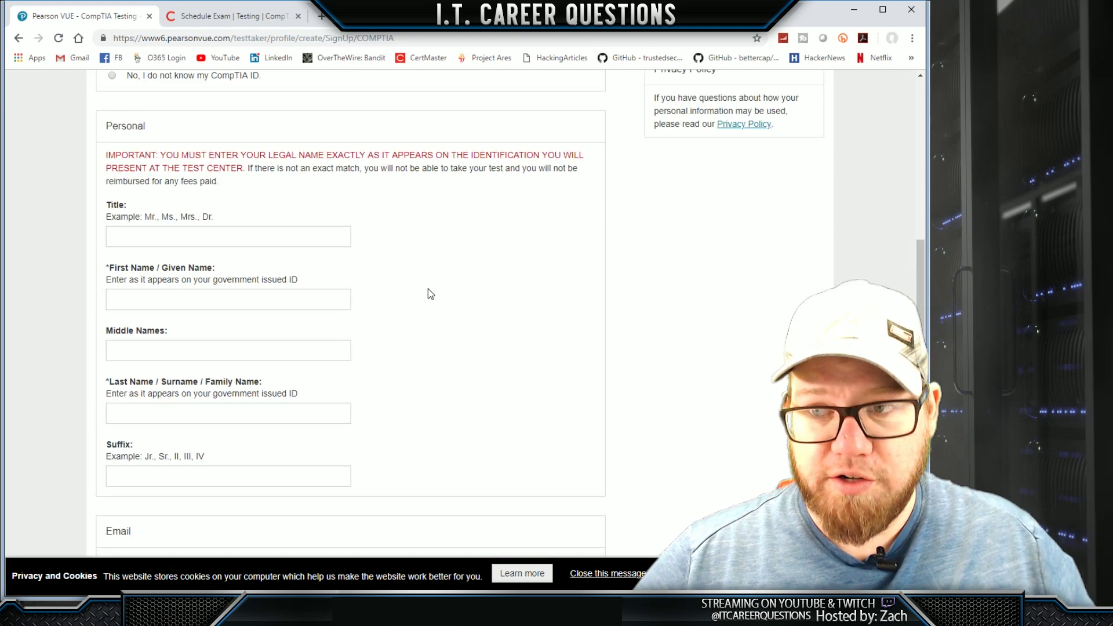
scroll(429, 291, "up", 2)
scroll(400, 292, "down", 5)
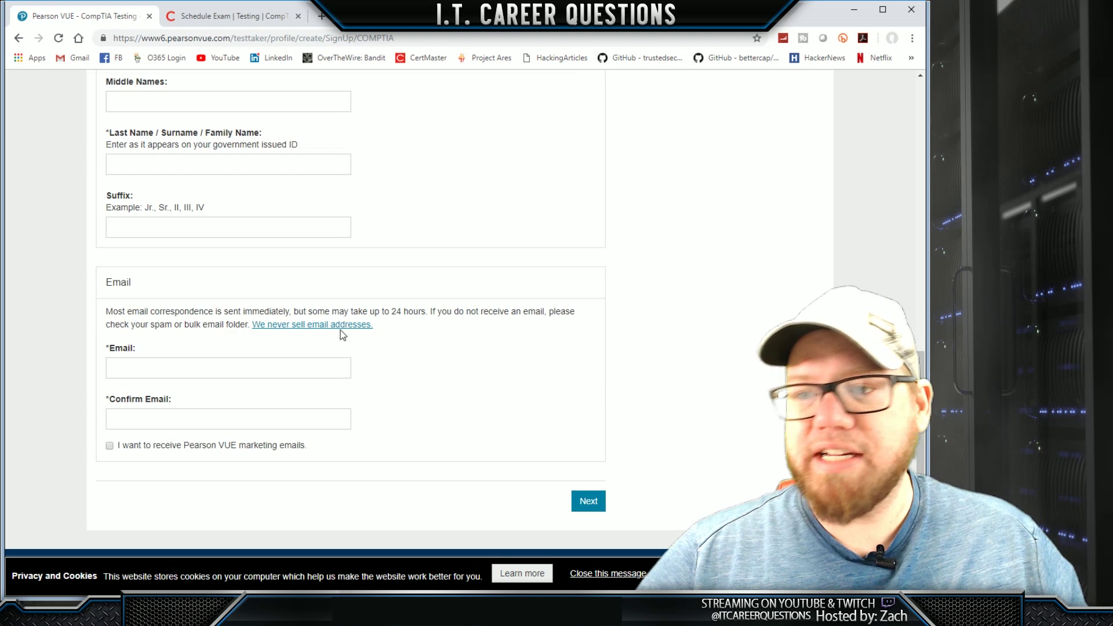
scroll(365, 351, "up", 8)
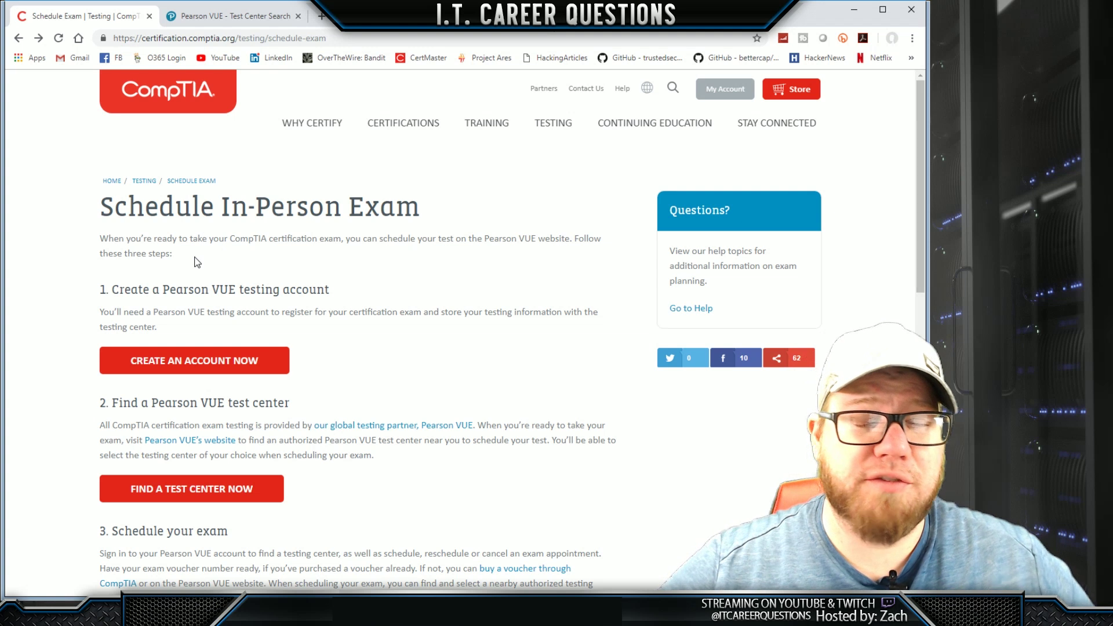
Restart account creation, accept the privacy policy again, and follow the sign-in link for existing users.
left_click(215, 367)
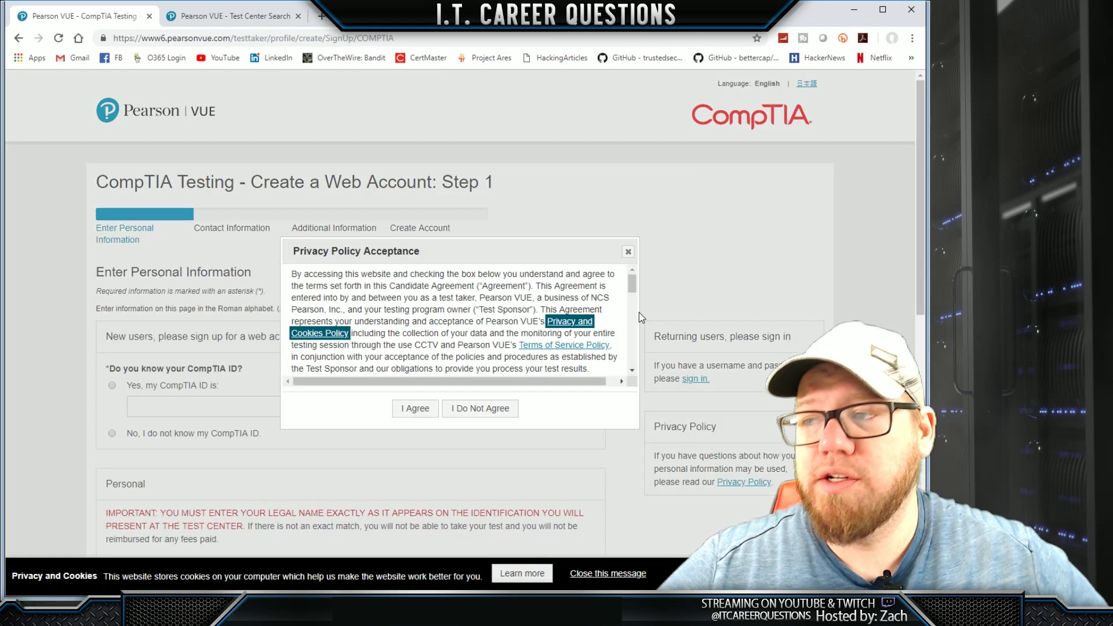
left_click_drag(634, 282, 636, 370)
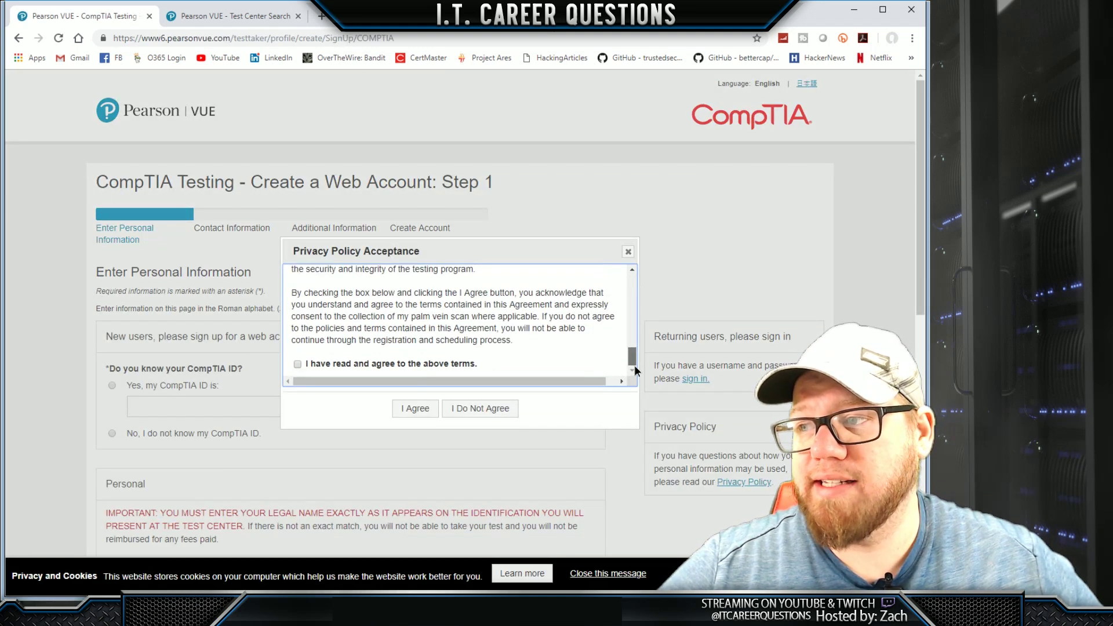
left_click(297, 364)
left_click(415, 410)
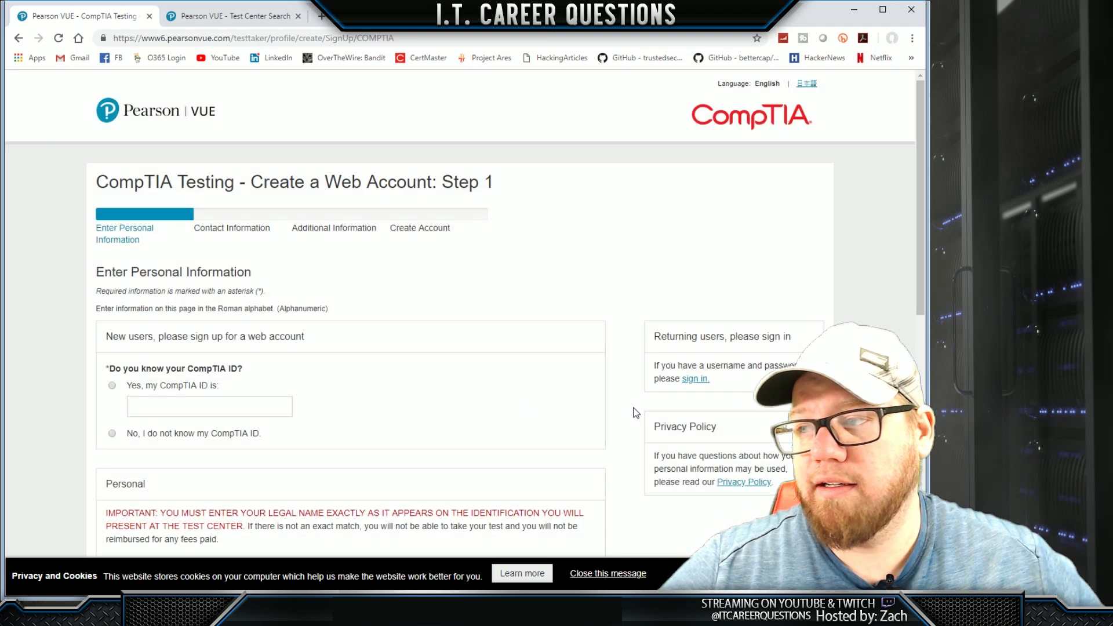
left_click(699, 385)
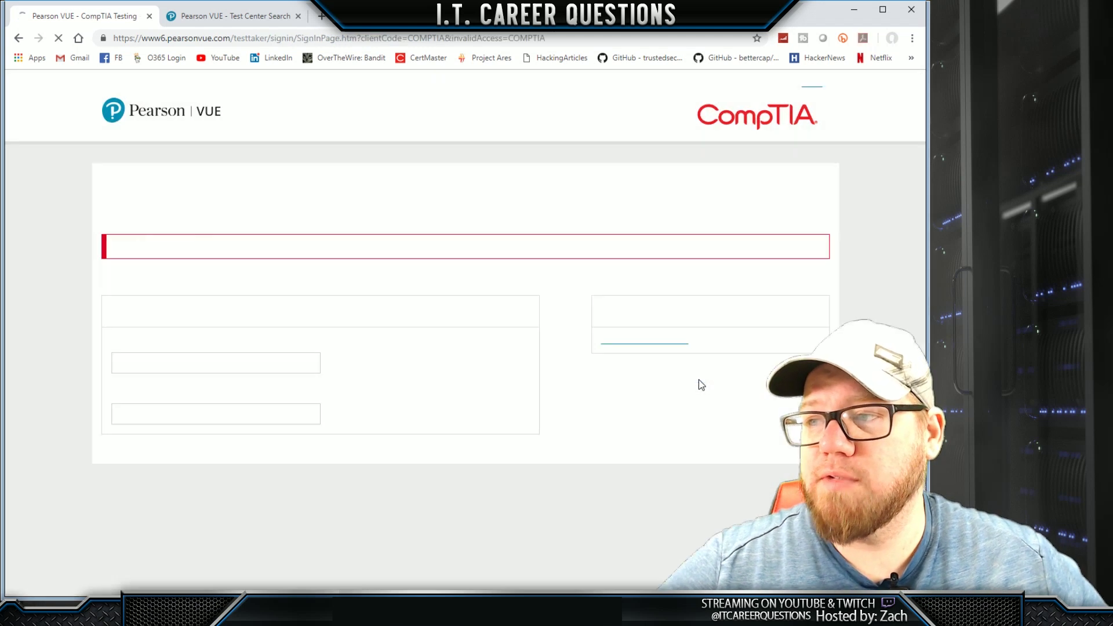
Sign in to the Pearson VUE account using the saved credentials.
left_click(199, 358)
left_click(183, 387)
left_click(502, 451)
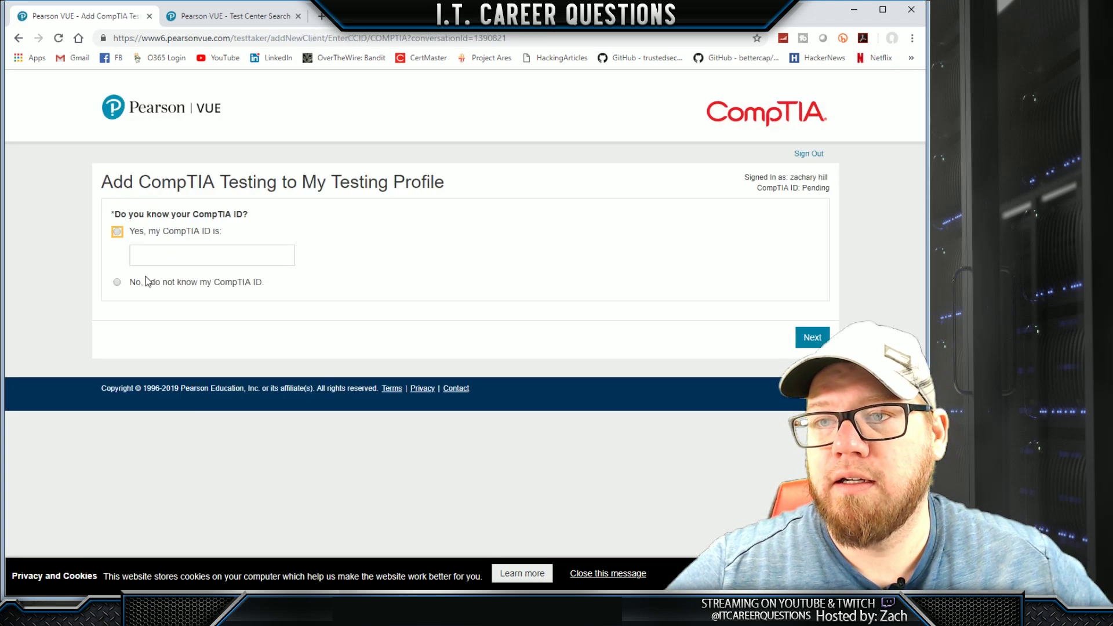
Answer that the CompTIA ID is unknown and set the correspondence language to English.
left_click(118, 283)
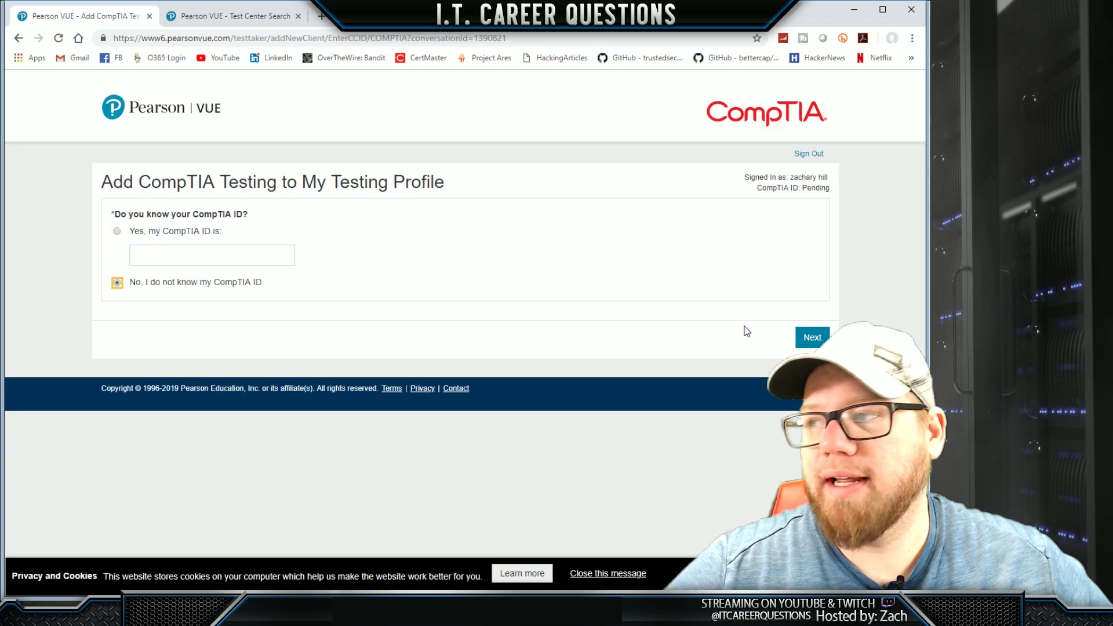
left_click(810, 339)
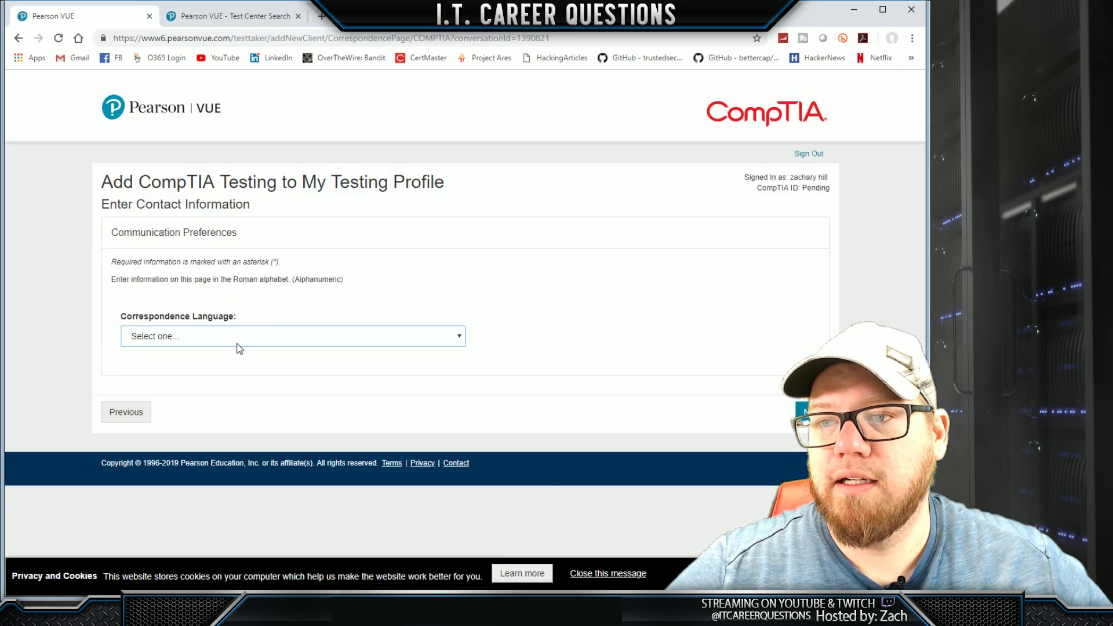
left_click(200, 337)
left_click(207, 354)
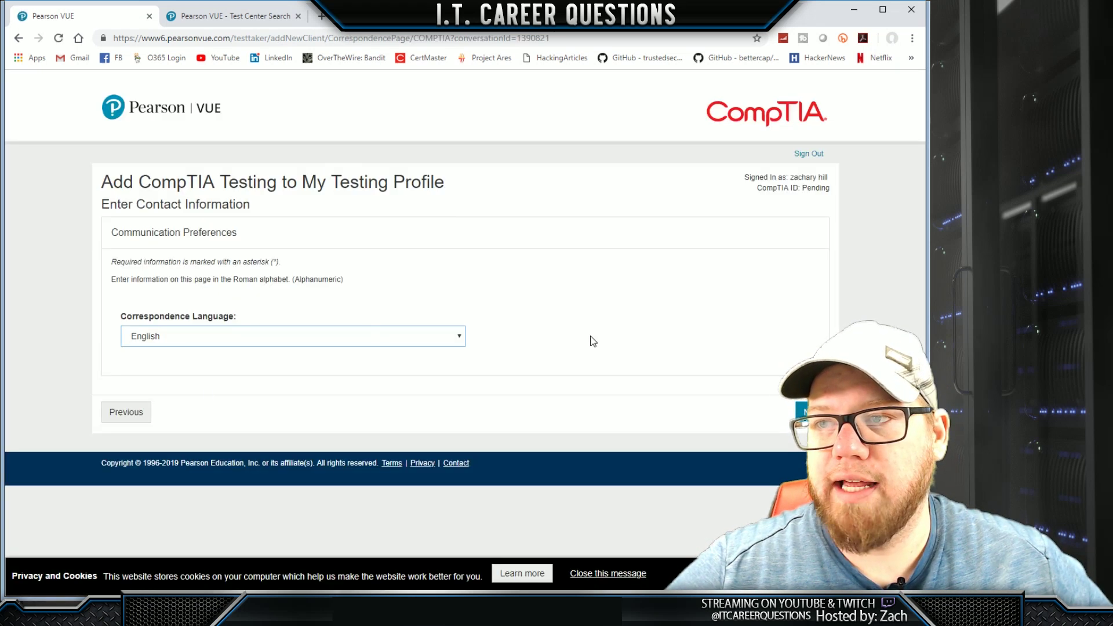
left_click(811, 412)
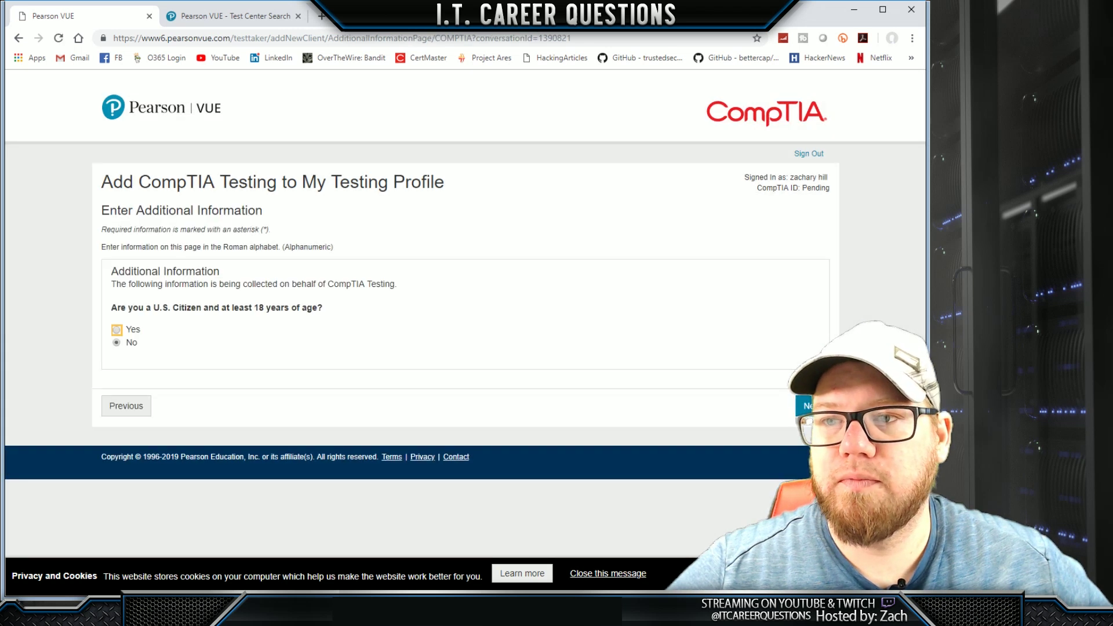
Answer Yes to U.S. citizen, consent to sharing birth month and year 1984, and submit.
left_click(117, 330)
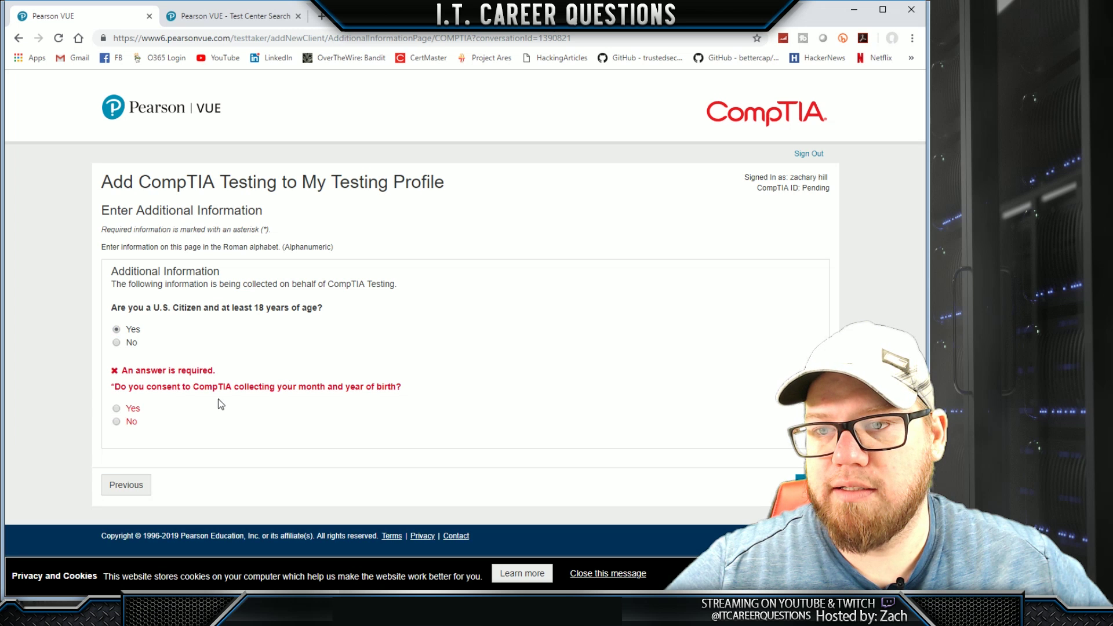
left_click(117, 409)
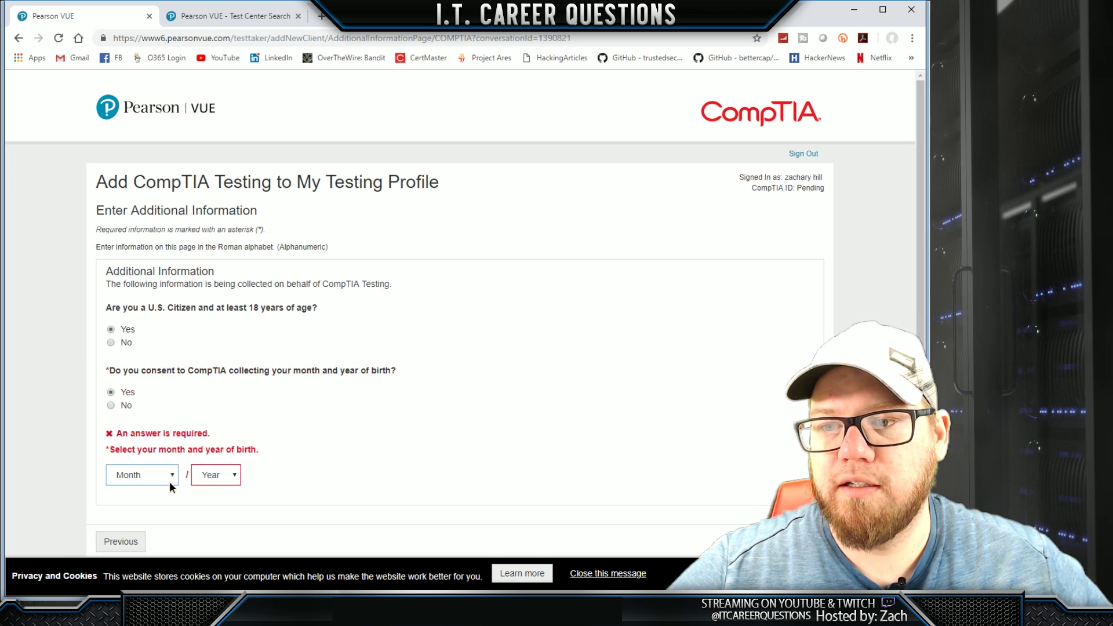
left_click(149, 389)
left_click(223, 475)
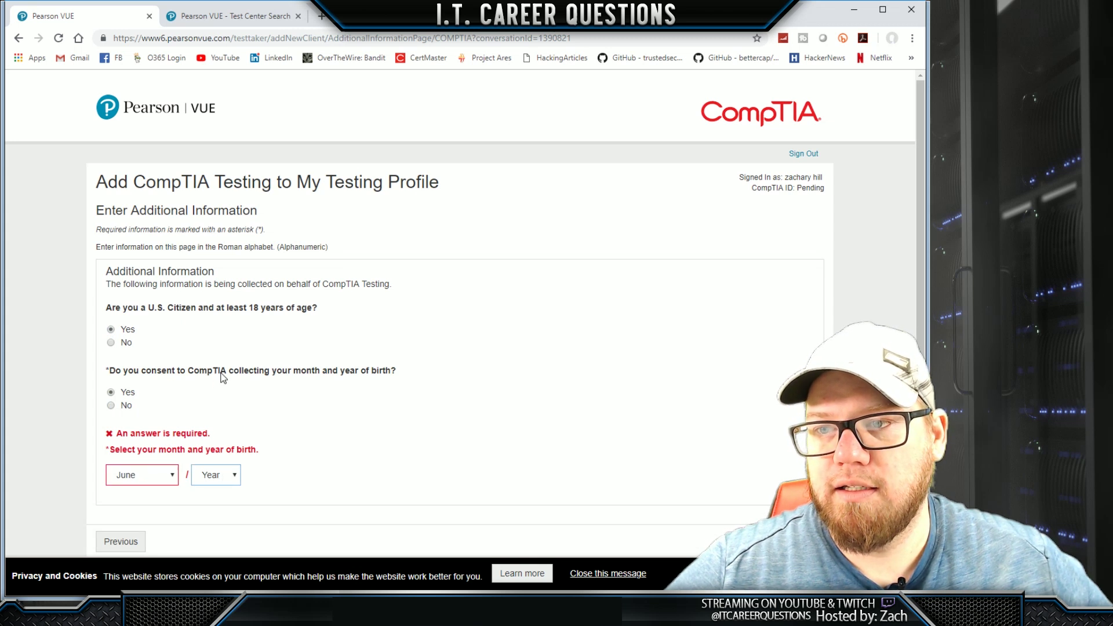
type("1984")
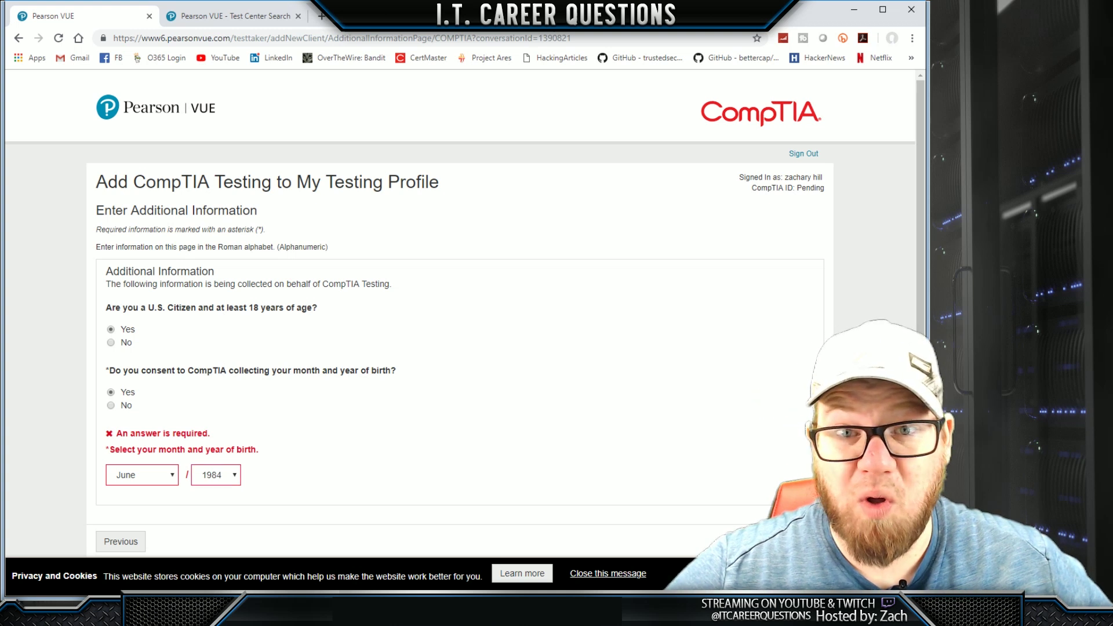
left_click(808, 541)
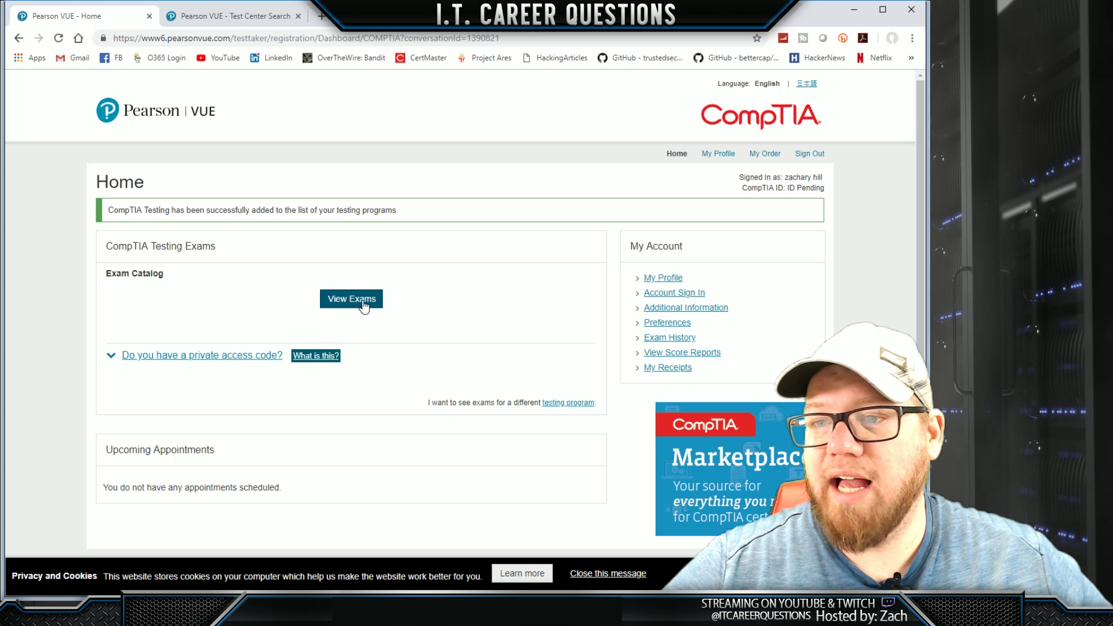
Select the SY0-501 Security+ exam from the CompTIA catalog in English.
left_click(352, 299)
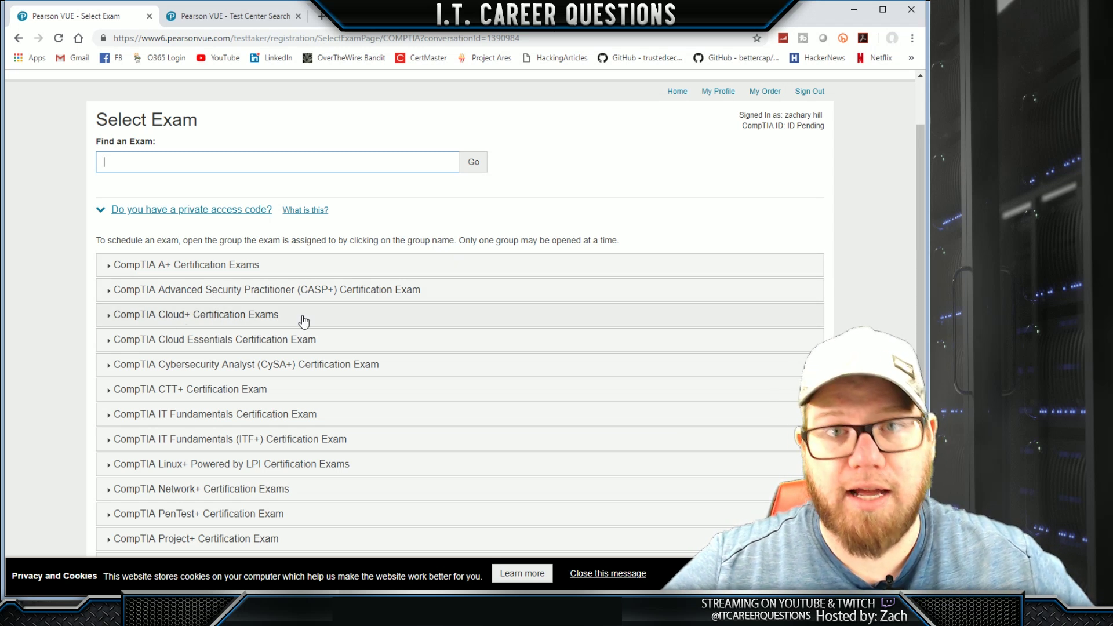
scroll(319, 319, "down", 3)
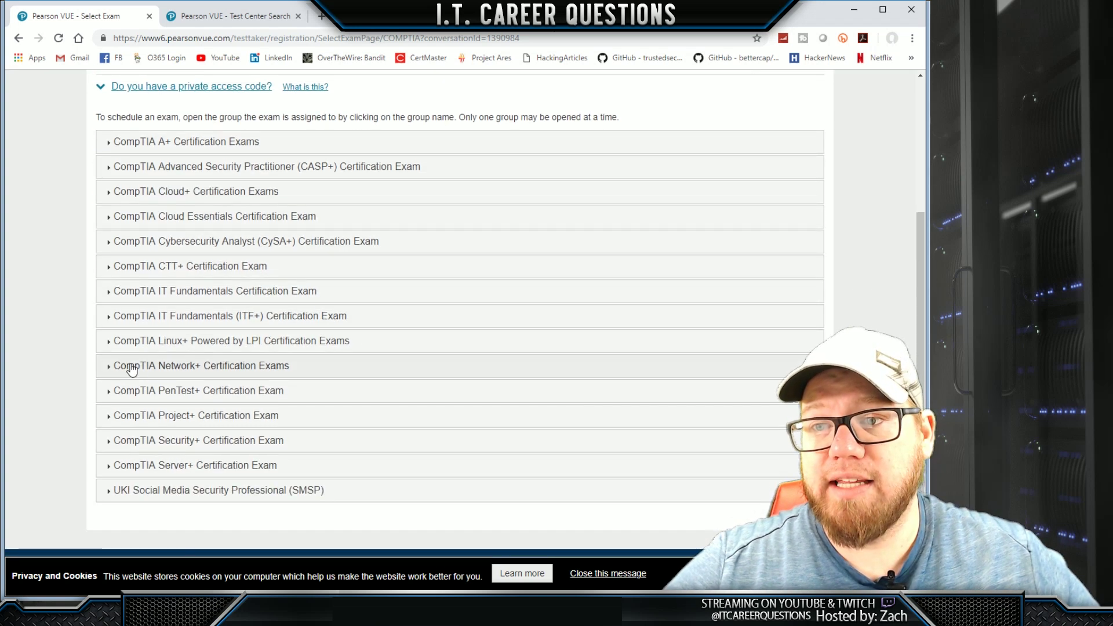
left_click(222, 442)
scroll(393, 405, "down", 2)
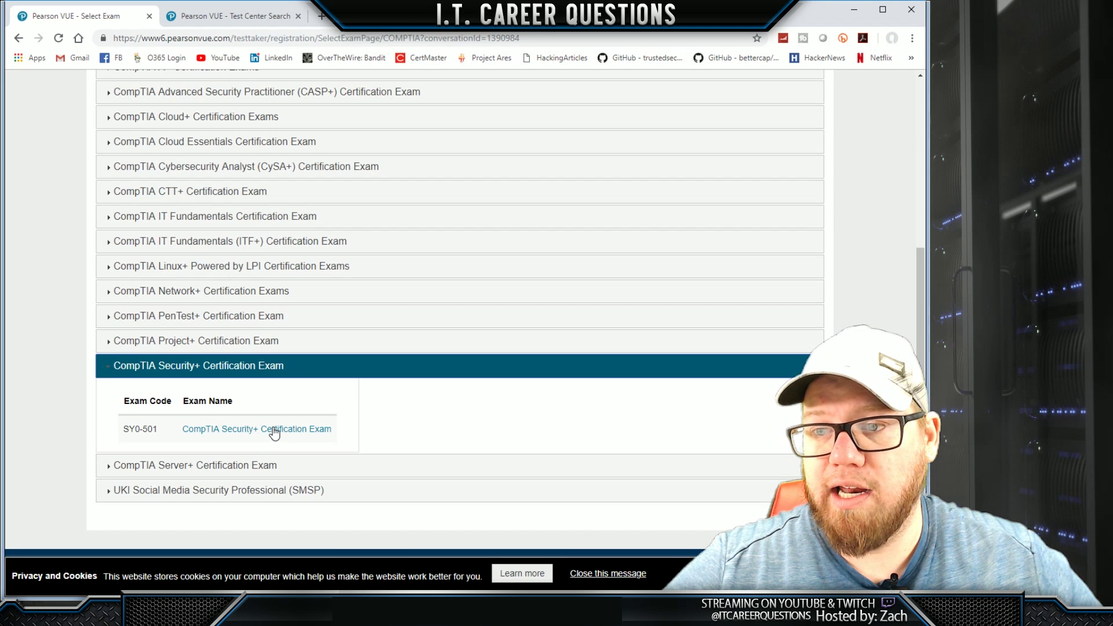
left_click(274, 430)
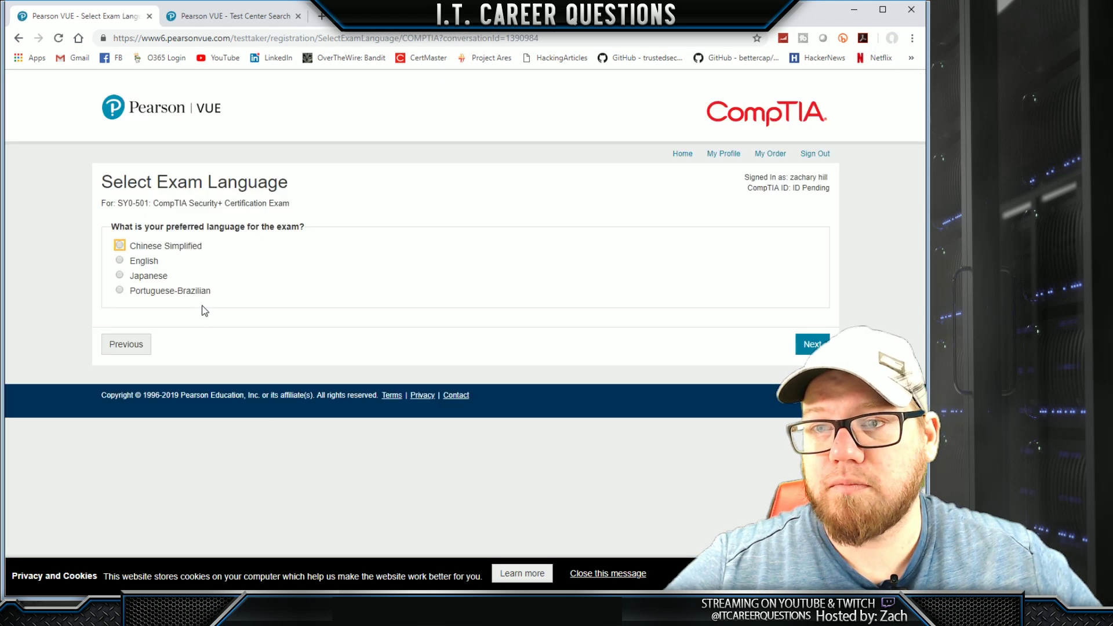
left_click(120, 262)
left_click(811, 344)
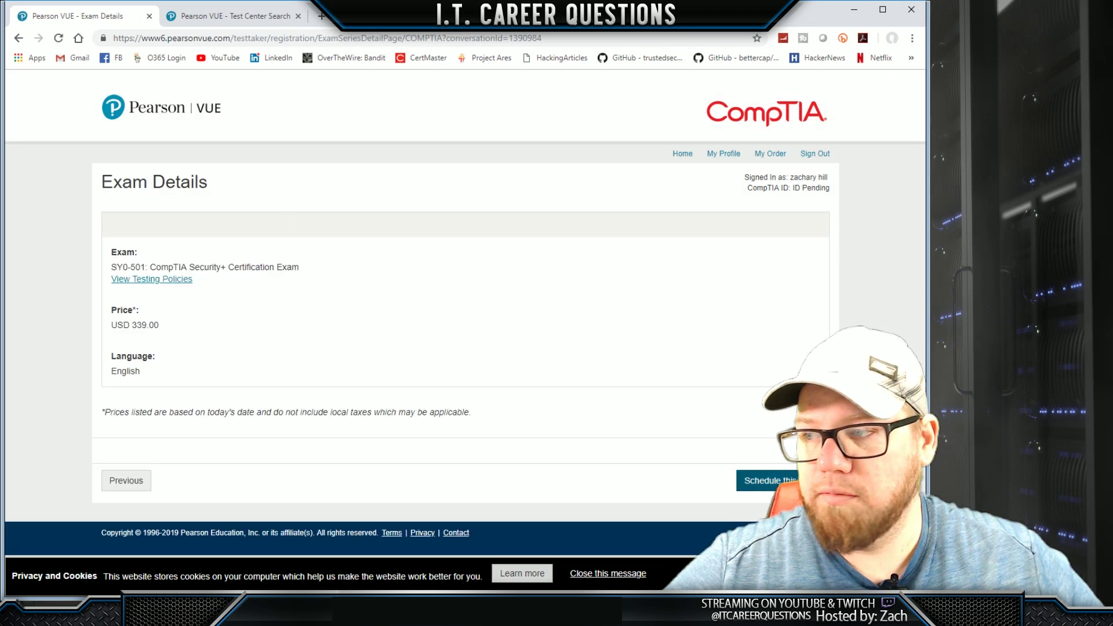
Schedule the exam and answer No to the veteran funding question.
left_click(791, 480)
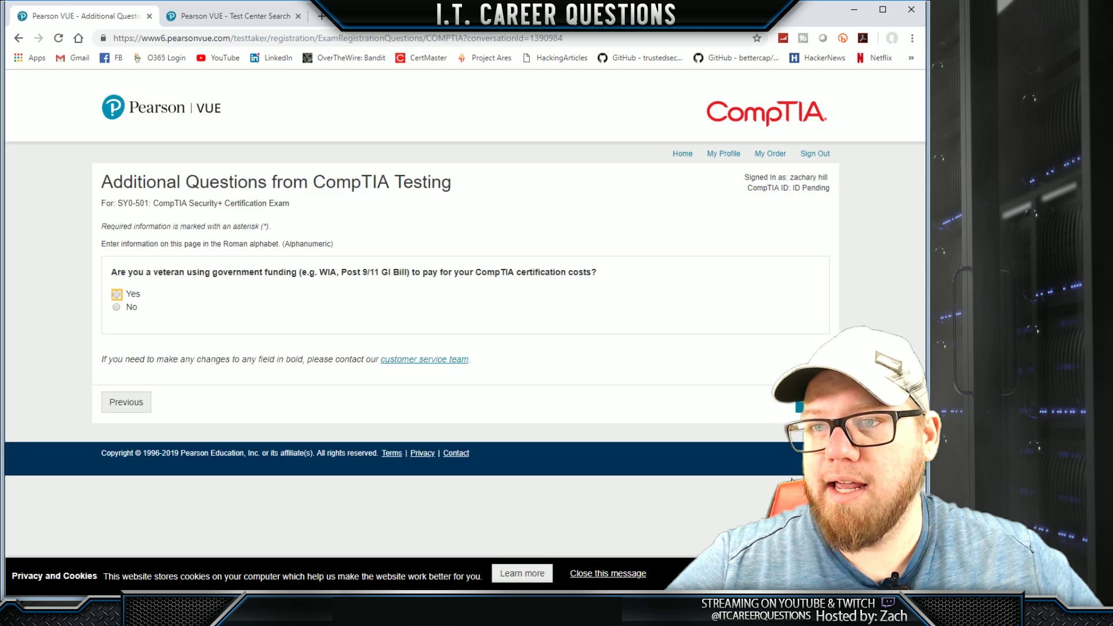
left_click(116, 307)
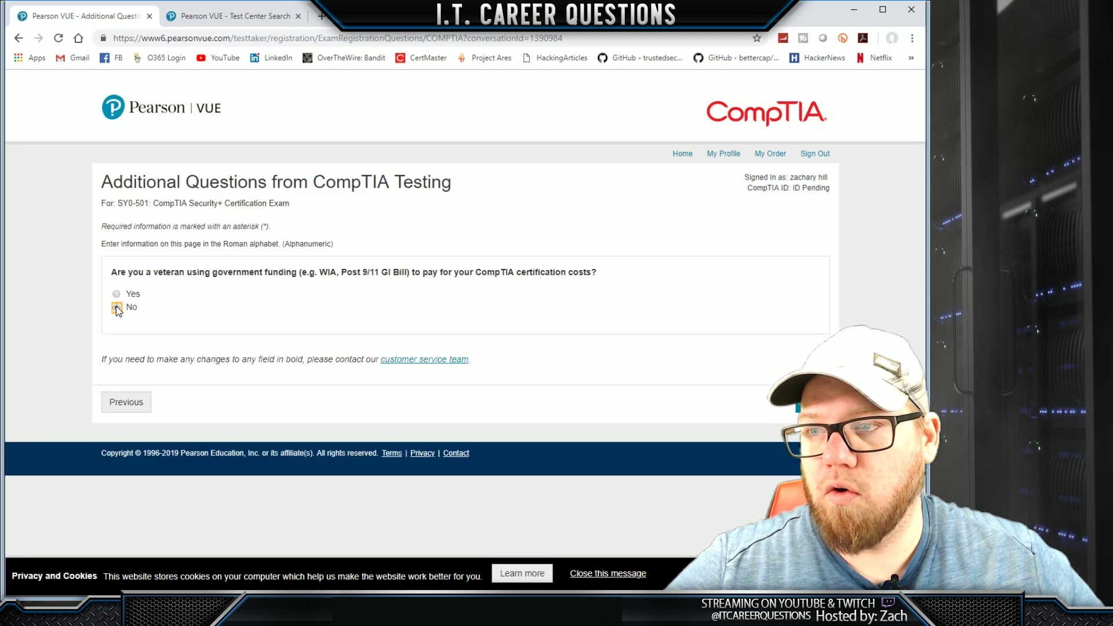
left_click(812, 403)
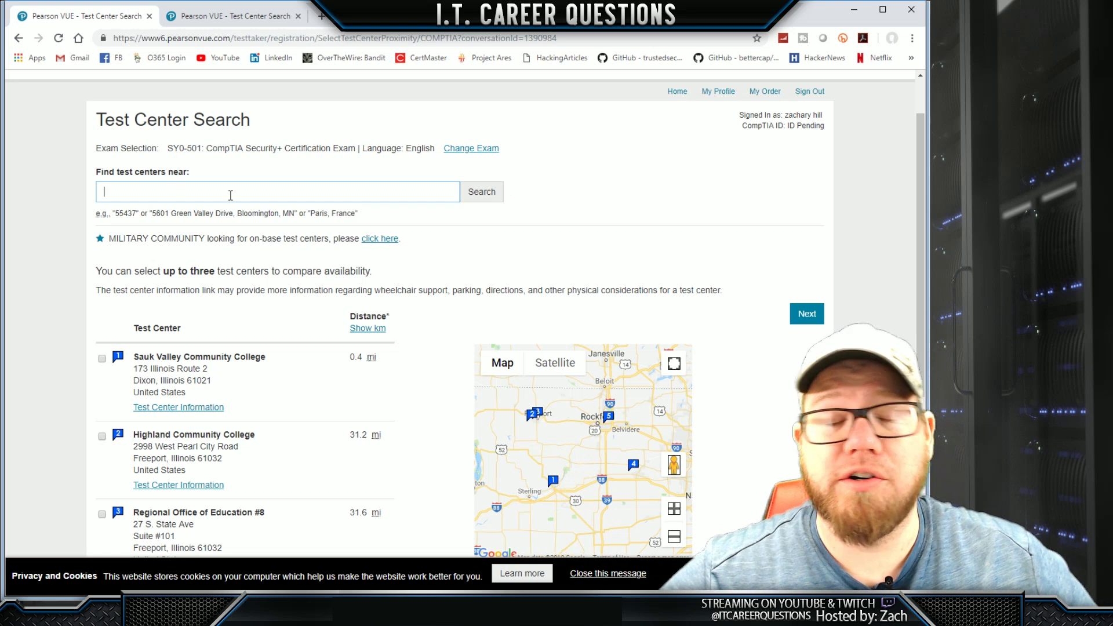
Select Sauk Valley Community College from the test center list and continue to appointments.
scroll(652, 264, "down", 1)
scroll(652, 264, "down", 3)
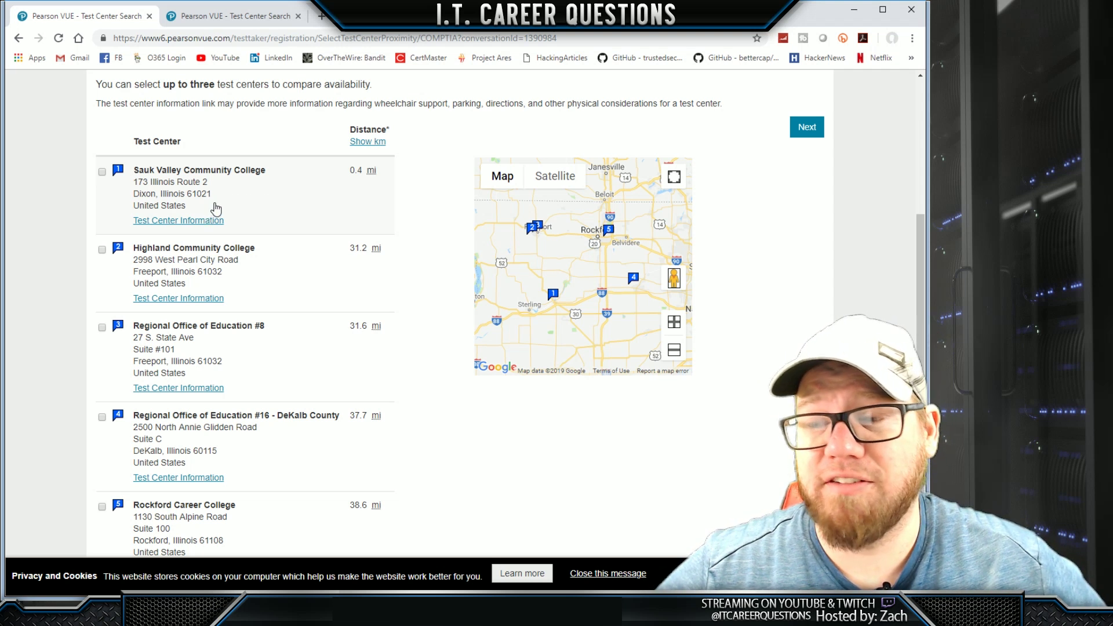
left_click(101, 172)
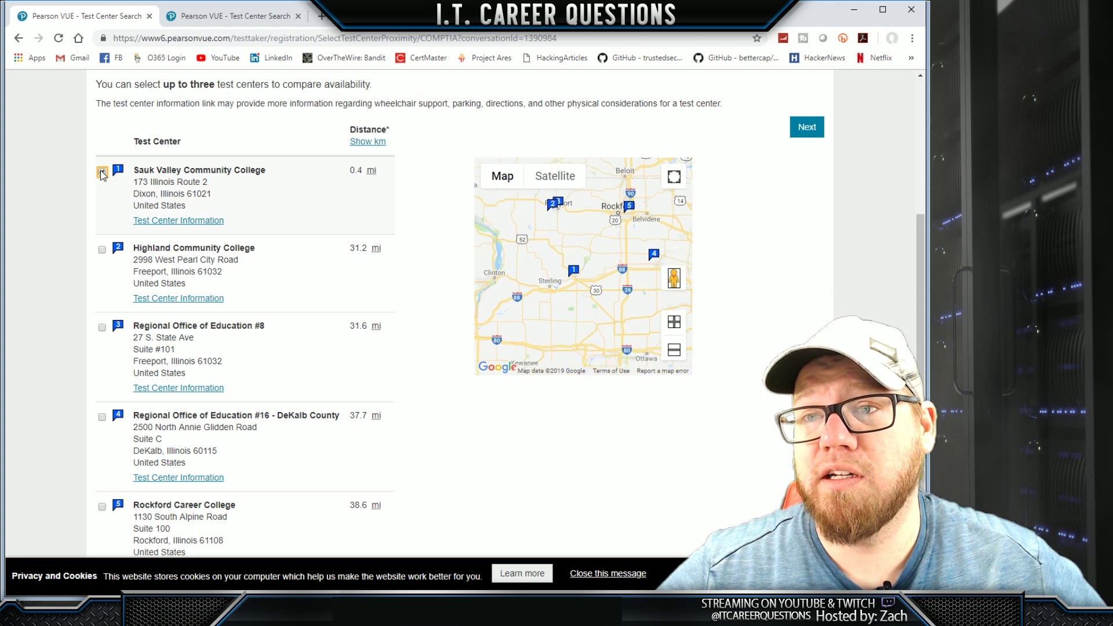
left_click(807, 129)
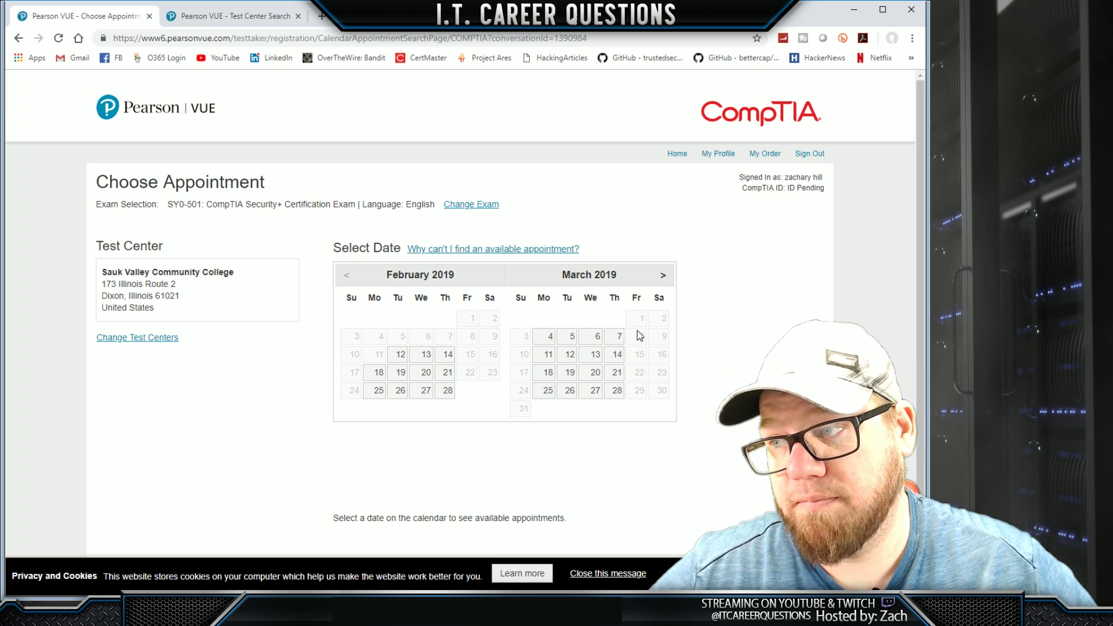
Book the Thursday, March 14, 2019 12:15 PM slot and proceed to checkout from My Order.
left_click(617, 356)
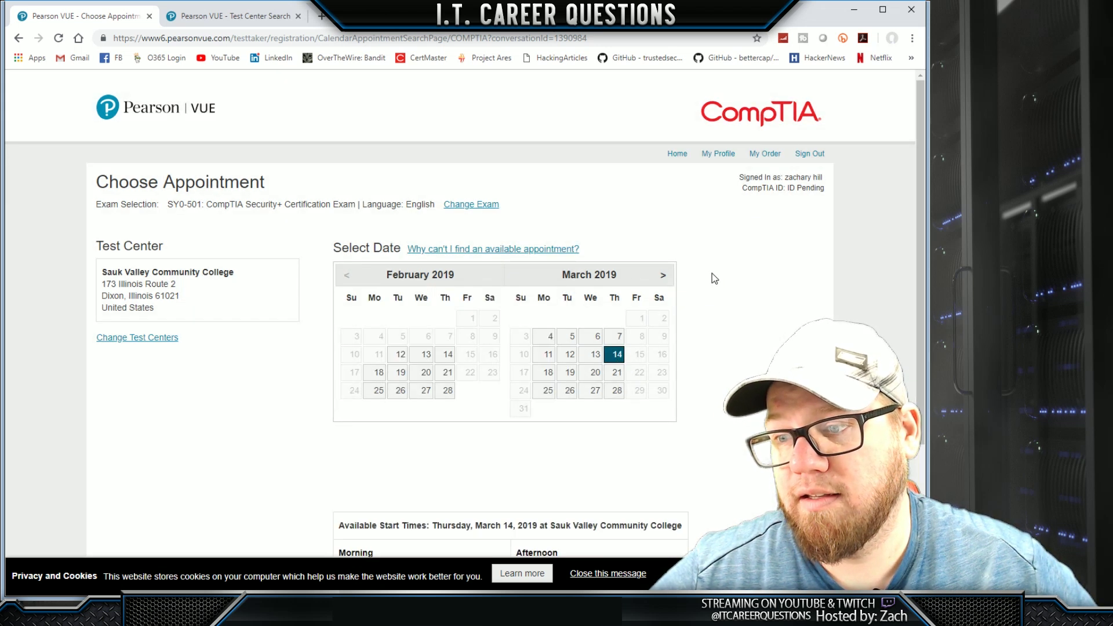
scroll(714, 278, "down", 4)
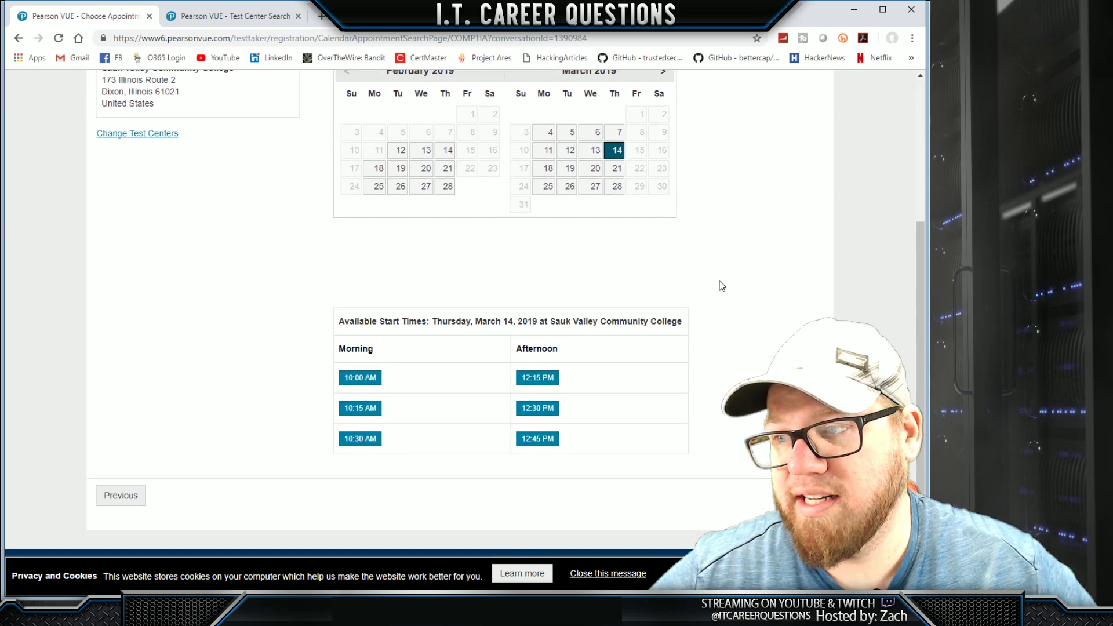
left_click(544, 380)
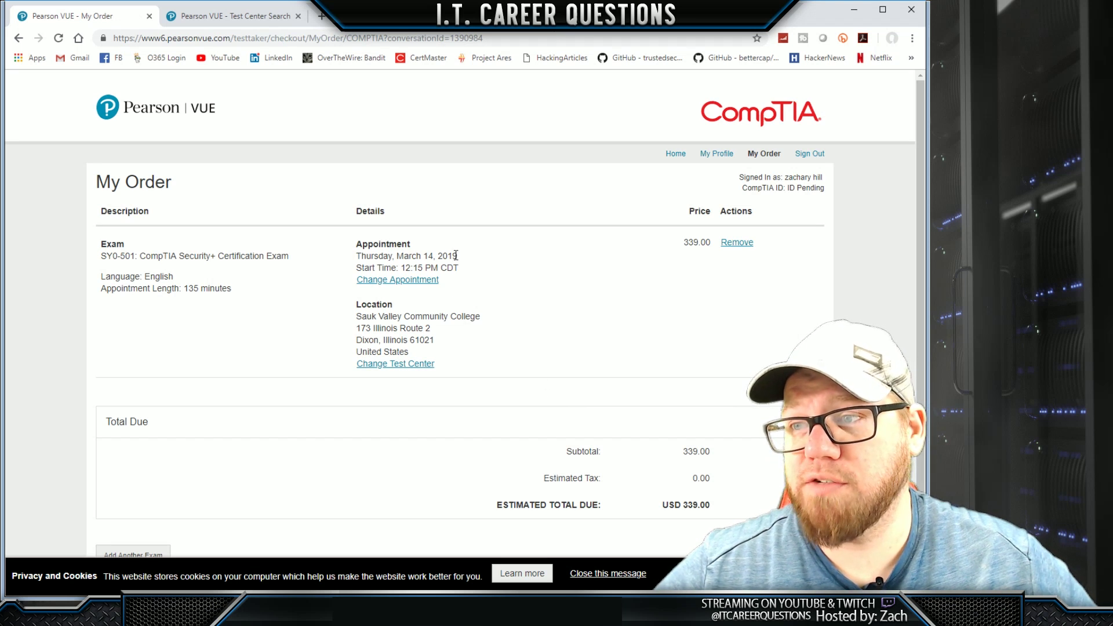
scroll(694, 295, "down", 2)
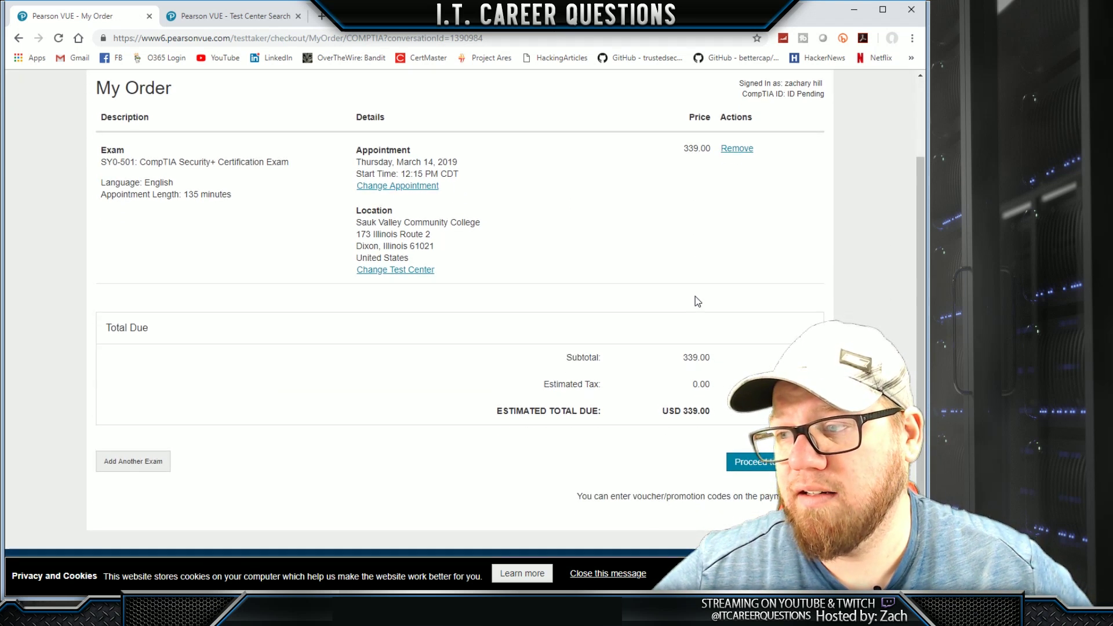
scroll(664, 275, "up", 2)
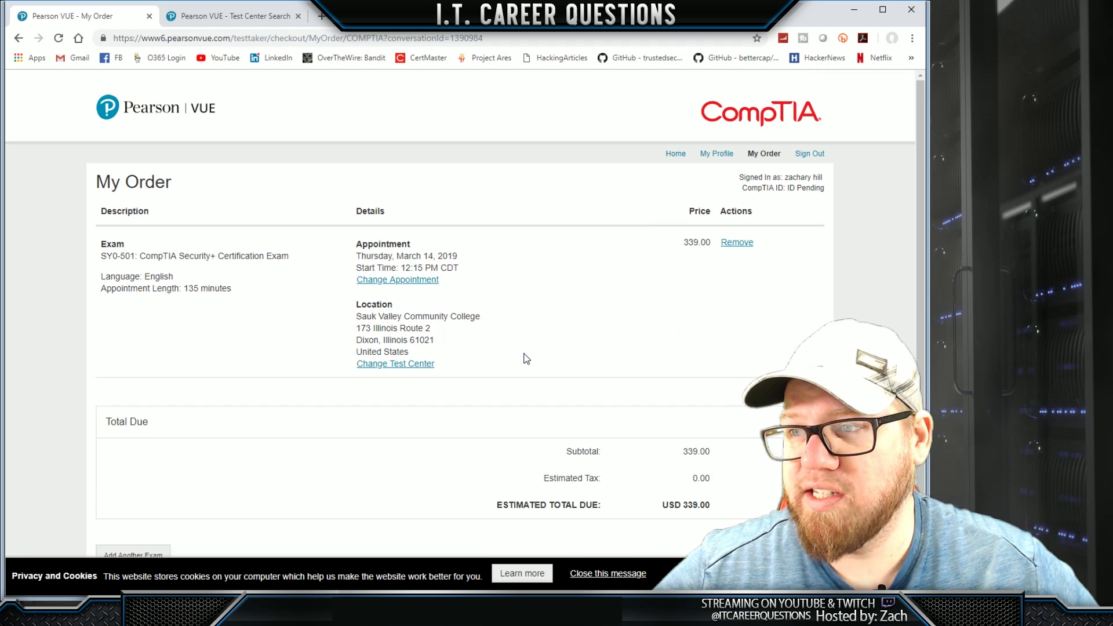
scroll(785, 328, "down", 2)
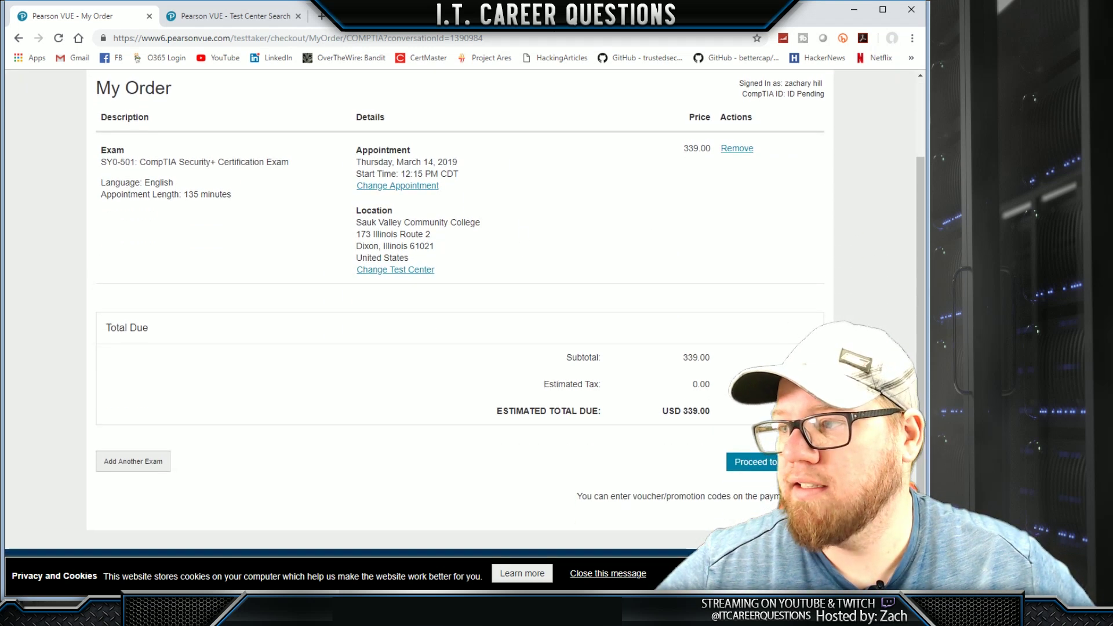
left_click(772, 466)
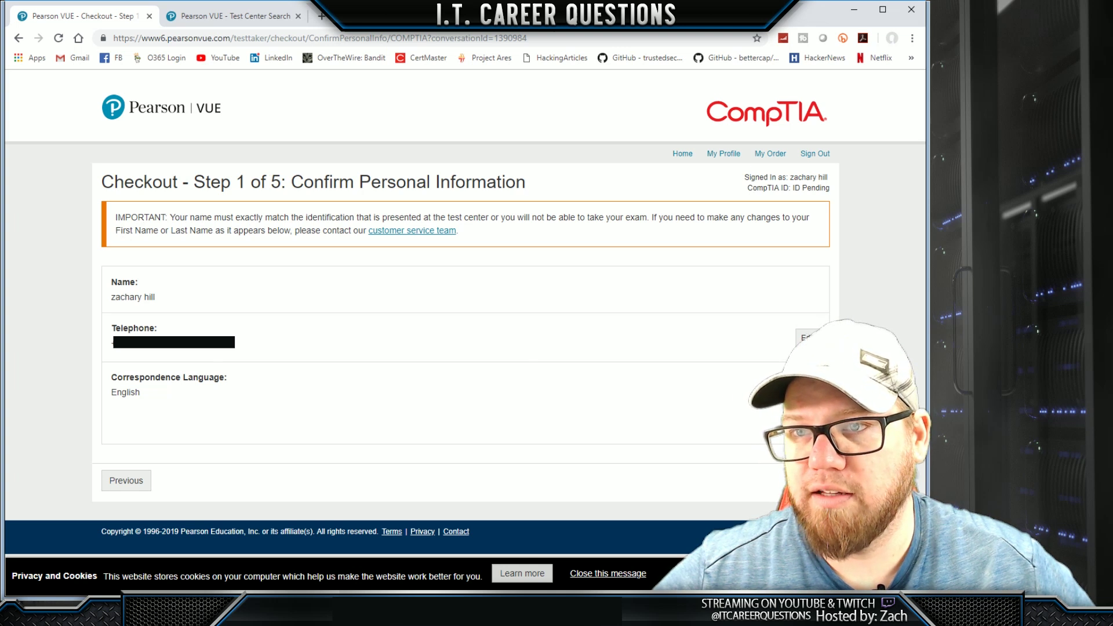
Confirm personal information and agree to the CompTIA Testing policies.
left_click(815, 481)
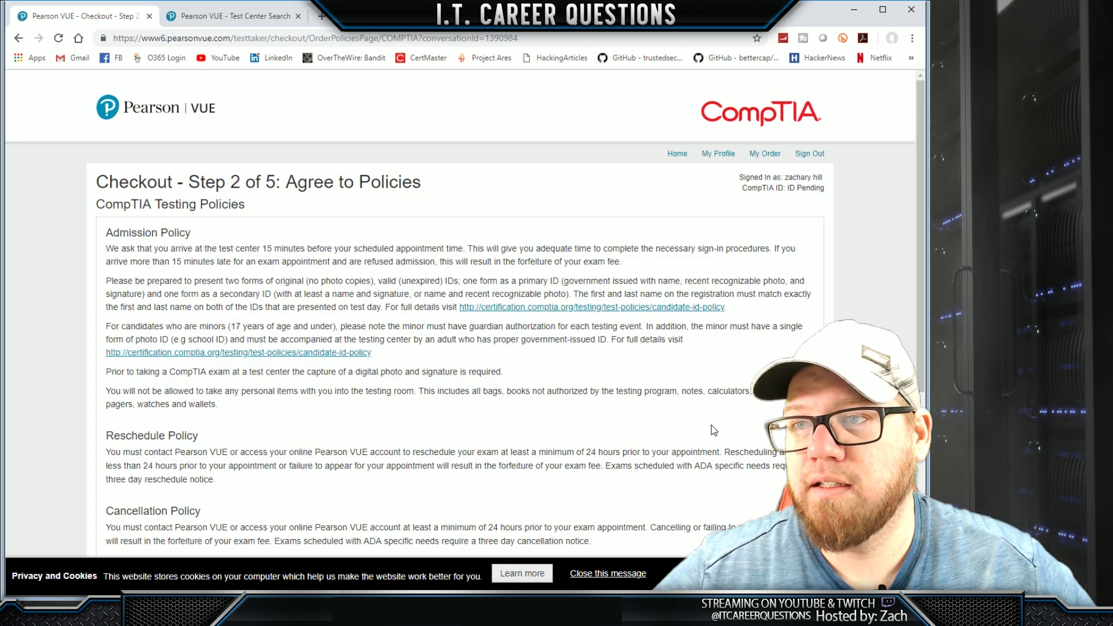
scroll(720, 408, "down", 5)
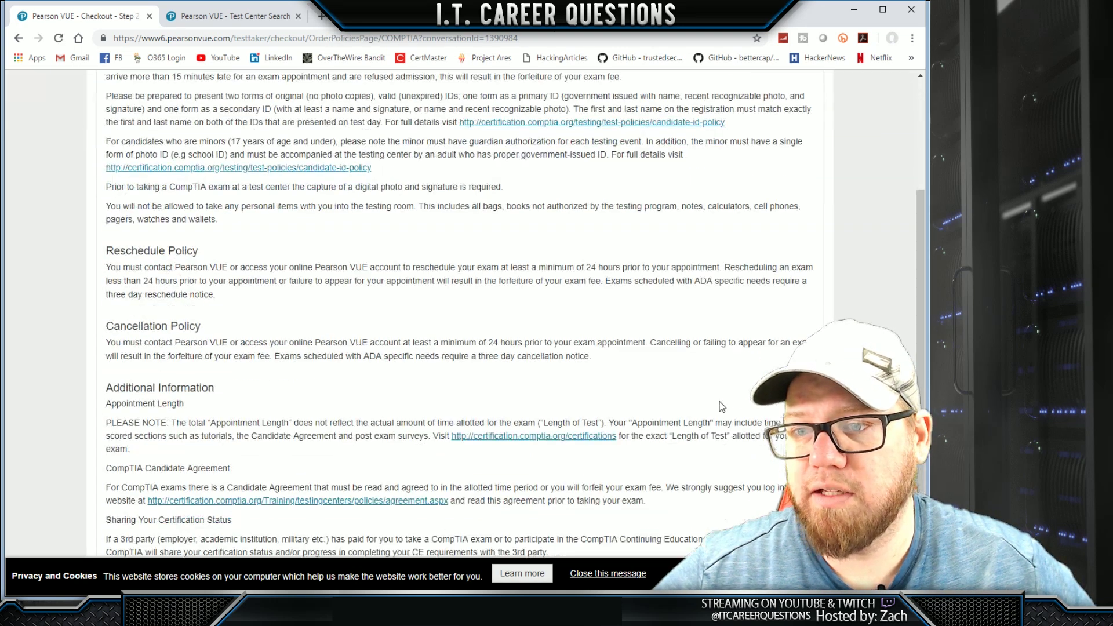
left_click(102, 459)
left_click(802, 509)
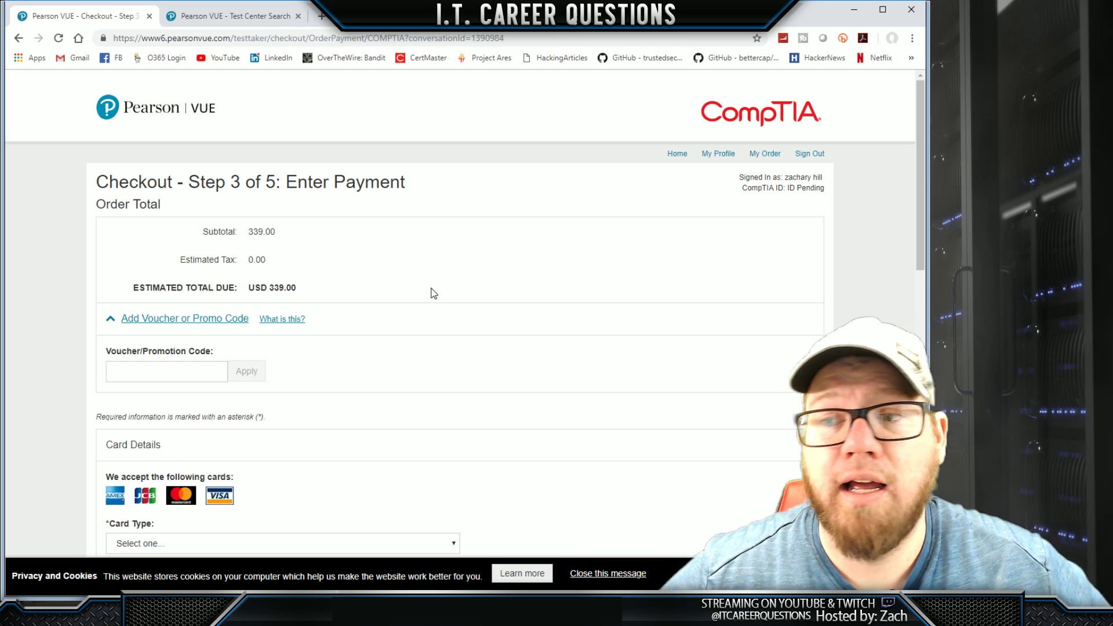
Paste the 100% voucher code and apply it, bringing the total to USD 0.00.
left_click(194, 374)
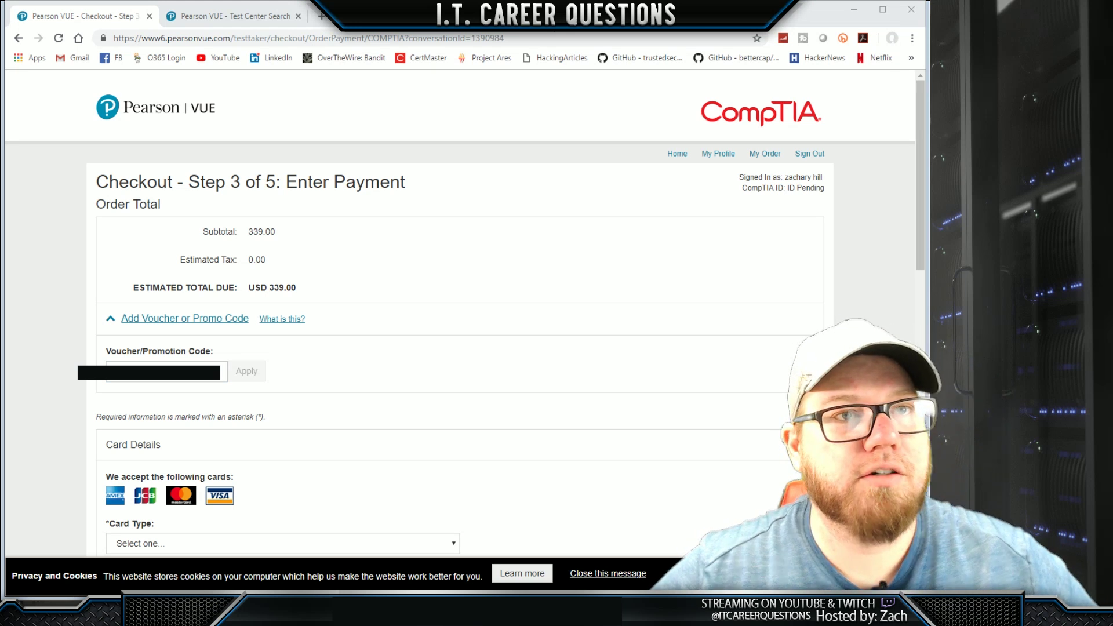
key("ctrl+v")
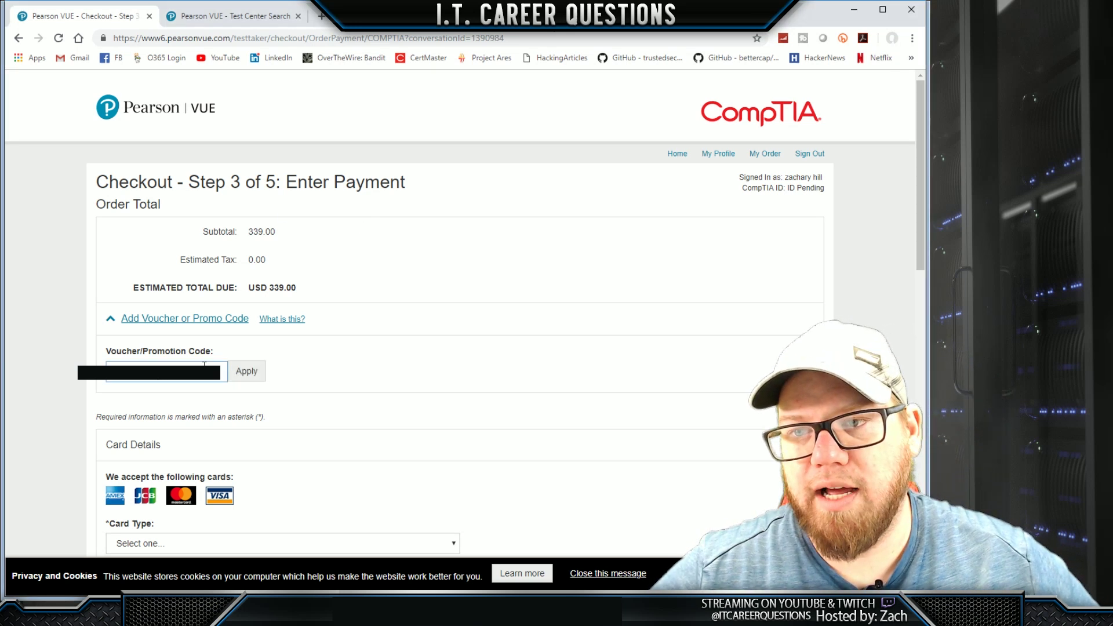
left_click(246, 371)
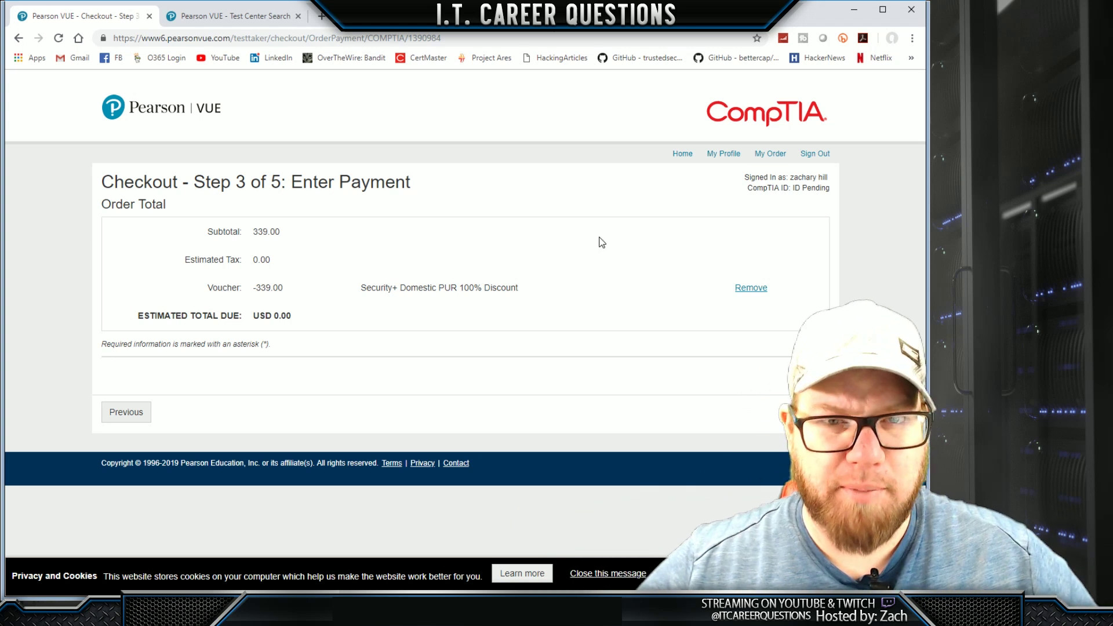
left_click(750, 288)
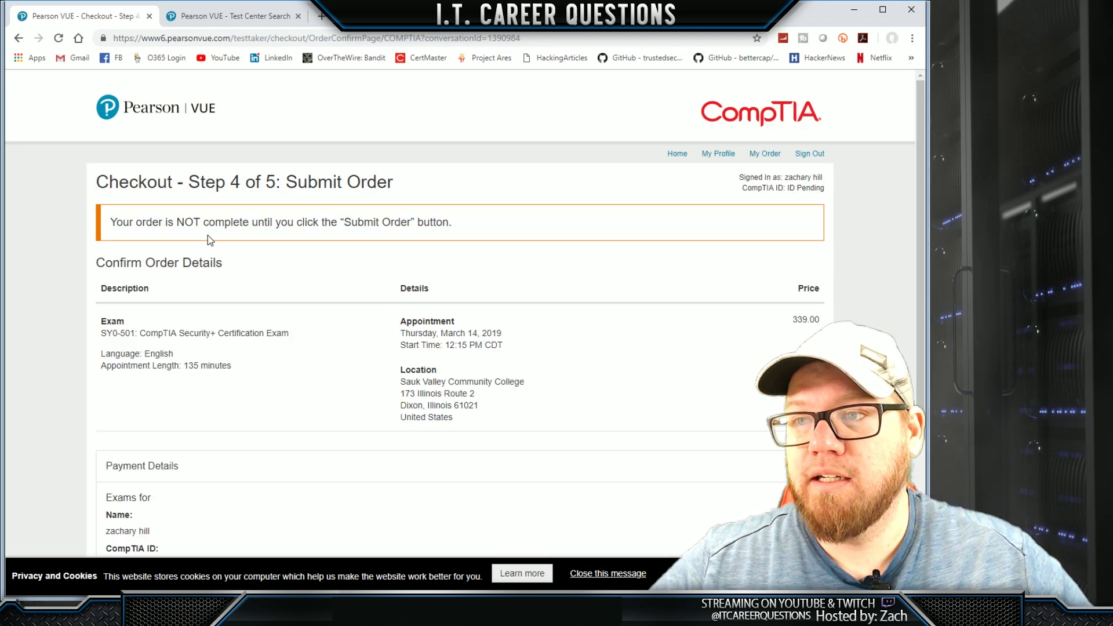
Review the order details and submit the order for the Security+ exam appointment.
scroll(563, 256, "down", 2)
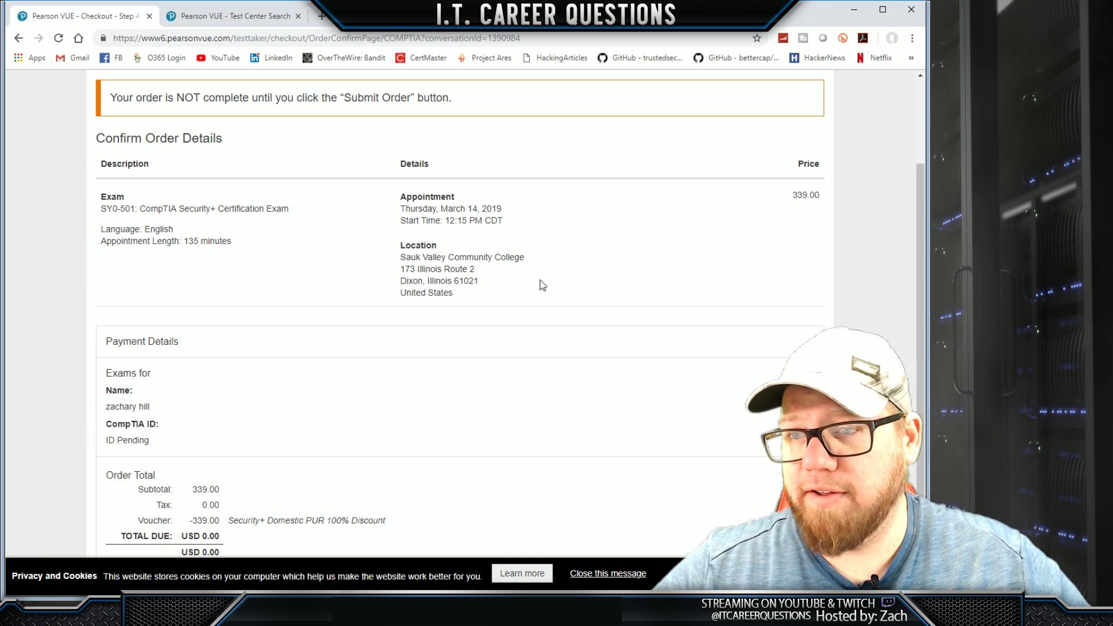
scroll(539, 287, "down", 2)
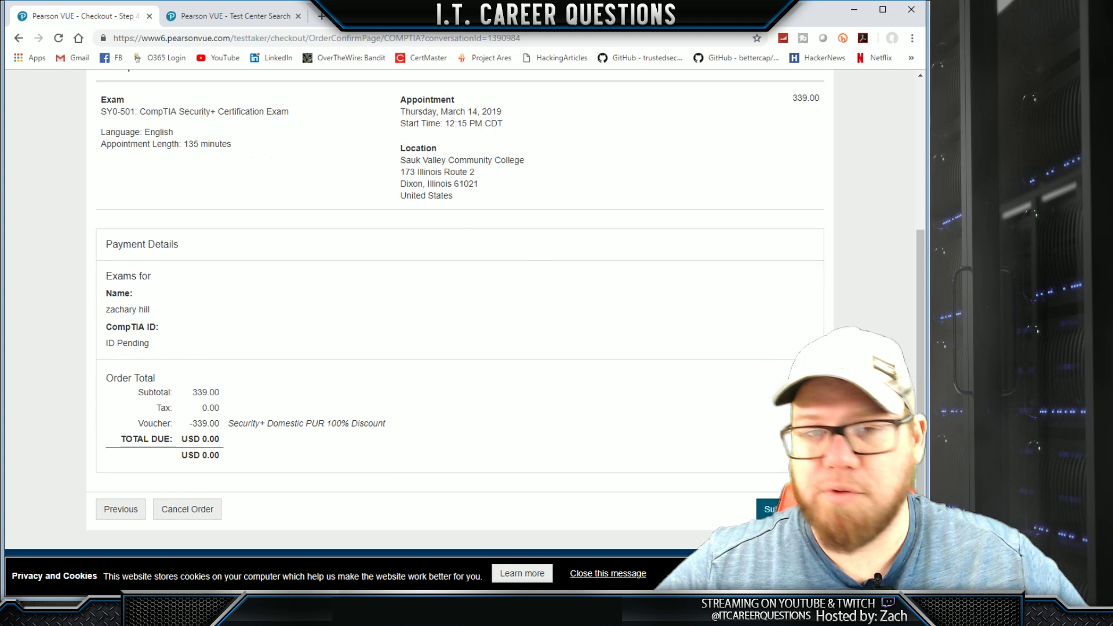
left_click(771, 509)
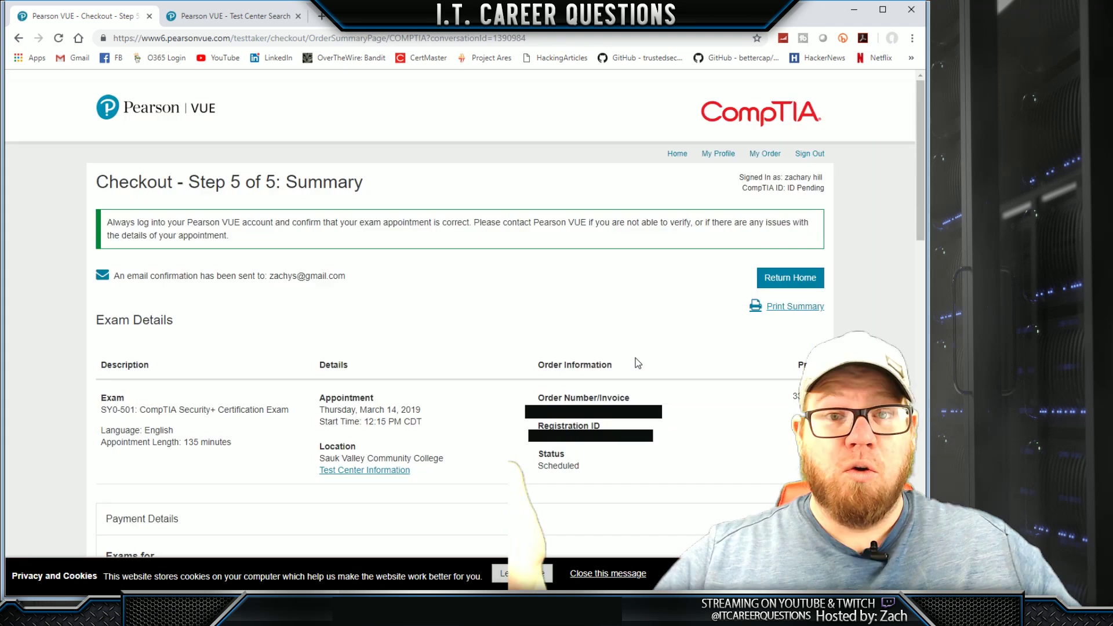